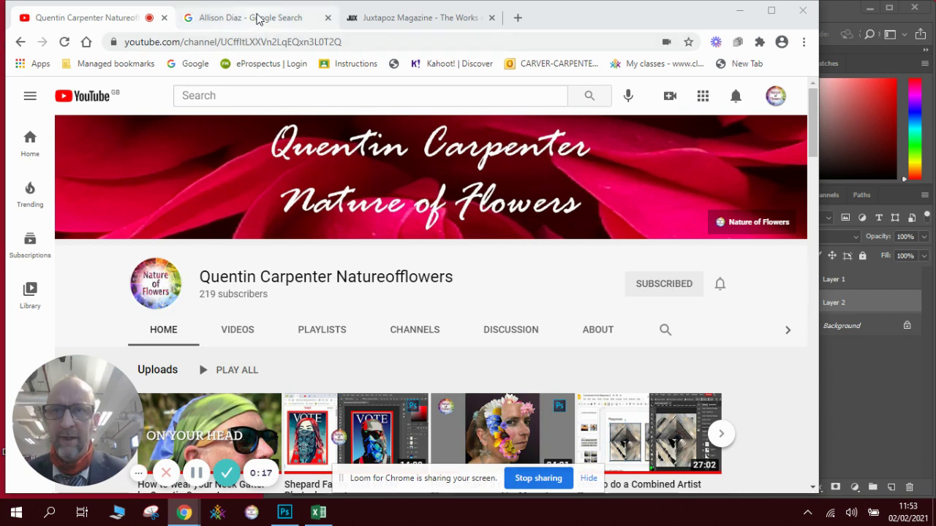
# Step: Examine Allison Diaz's diamond-cut portrait collages in the Google image results and the Juxtapoz article slideshow
pyautogui.click(255, 18)
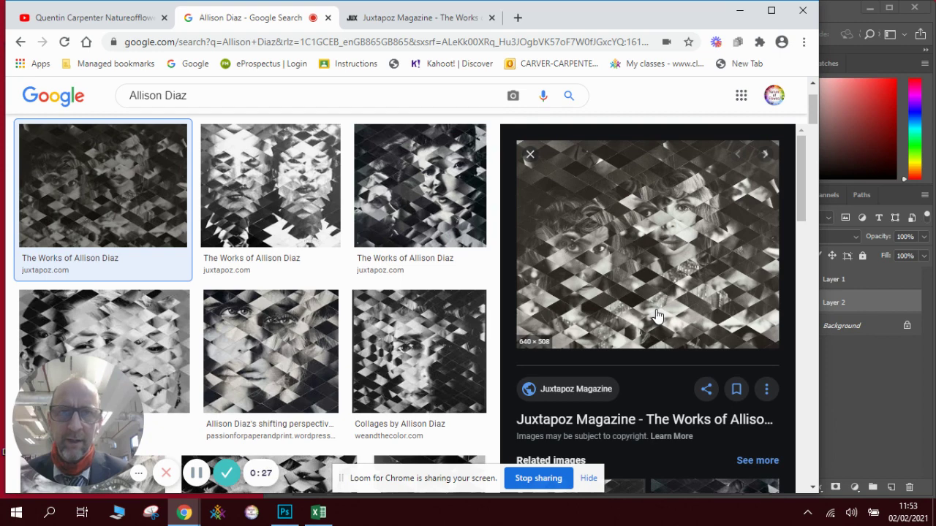
pyautogui.click(417, 22)
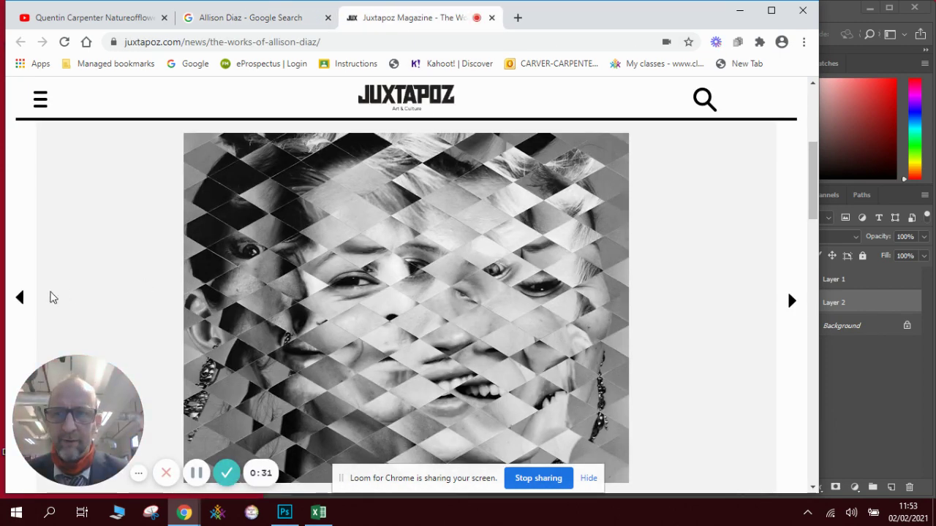
pyautogui.click(21, 299)
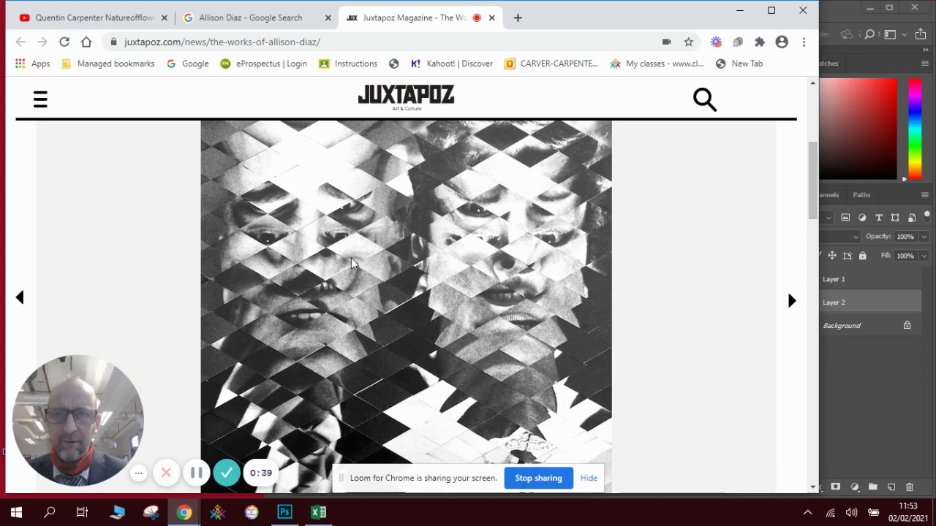
pyautogui.click(26, 297)
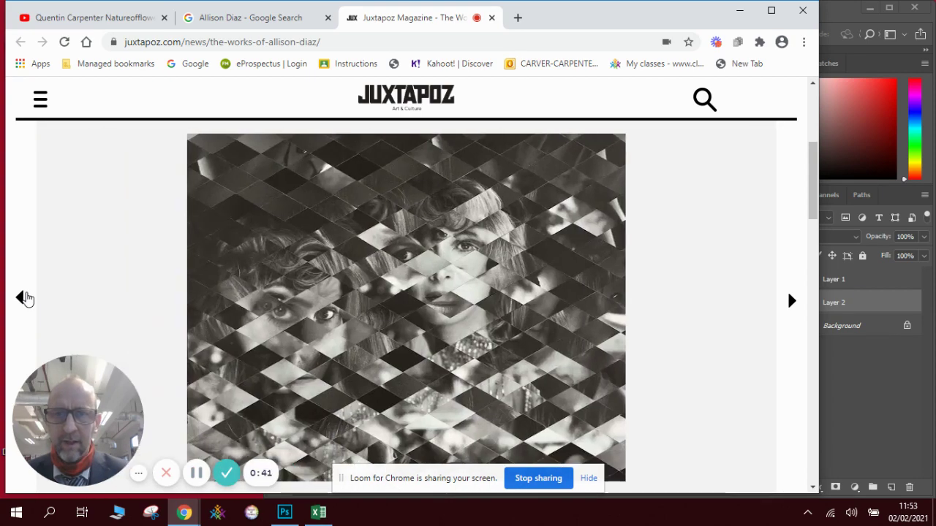
pyautogui.click(285, 18)
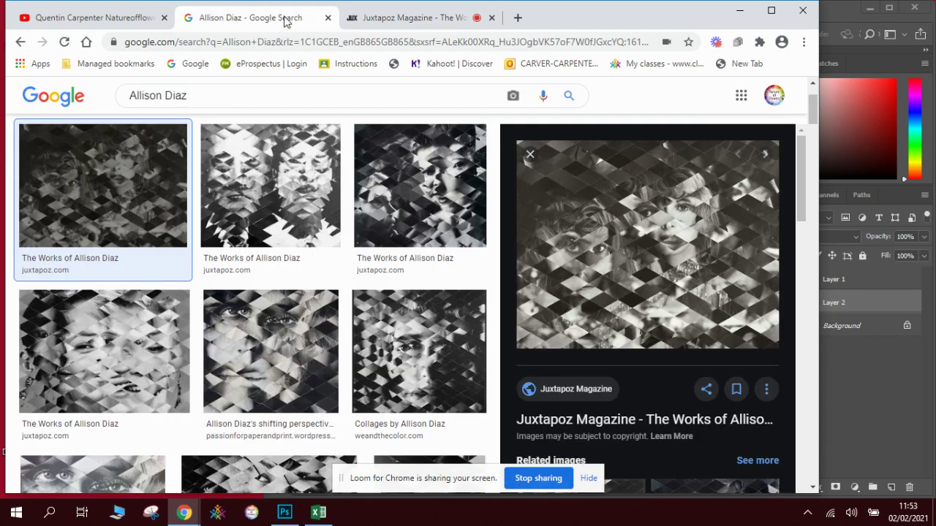
# Step: Show the YouTube channel page and narrow the browser window so the Photoshop workspace is fully visible beside it
pyautogui.click(839, 12)
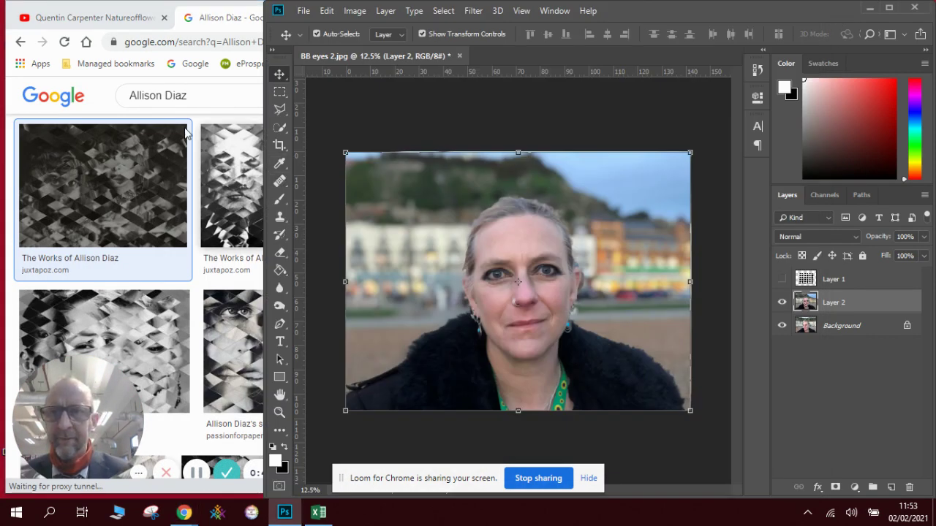
pyautogui.click(115, 22)
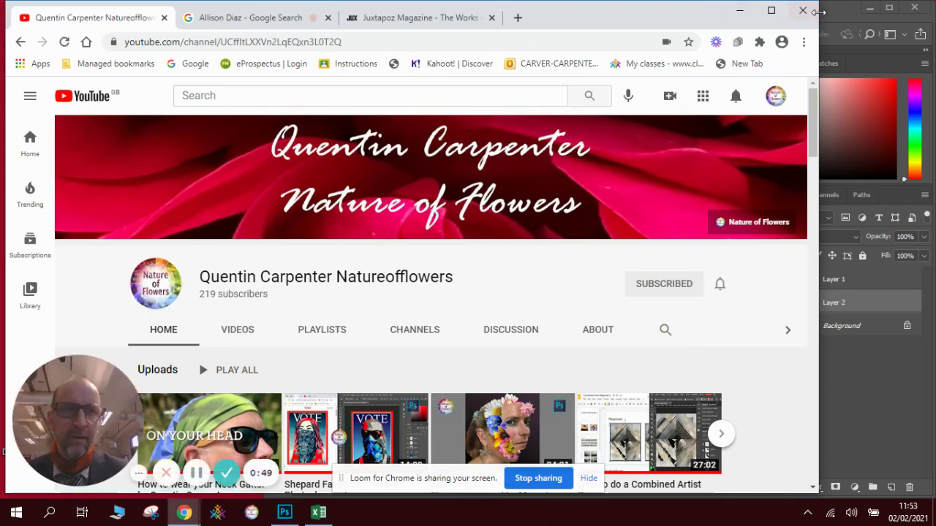
pyautogui.moveTo(819, 16); pyautogui.dragTo(264, 17)
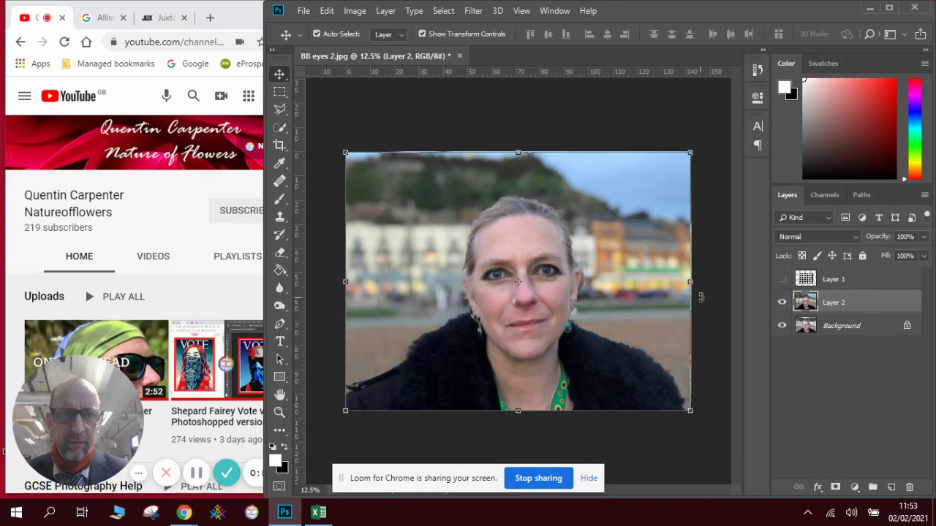
# Step: Compare the two portraits, leaving Layer 2 hidden, and show the diamond pattern on Layer 1
pyautogui.click(780, 306)
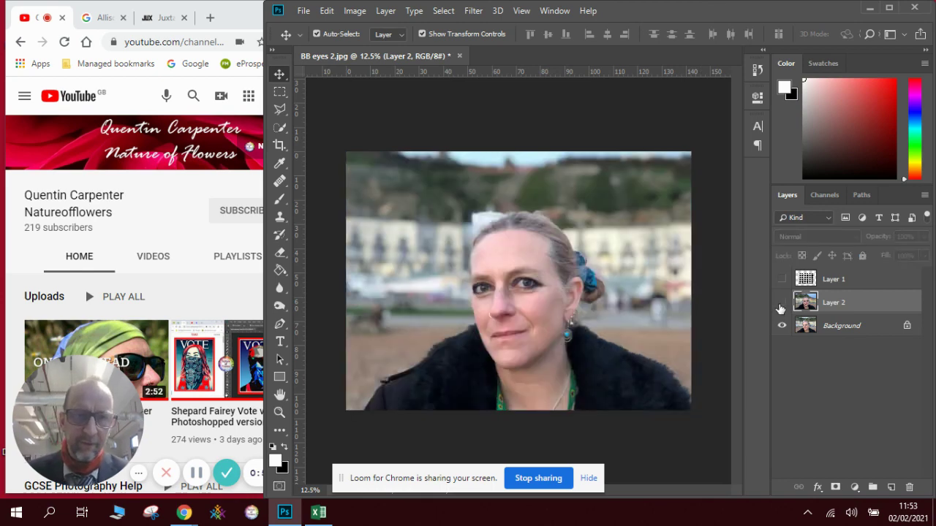
pyautogui.click(780, 306)
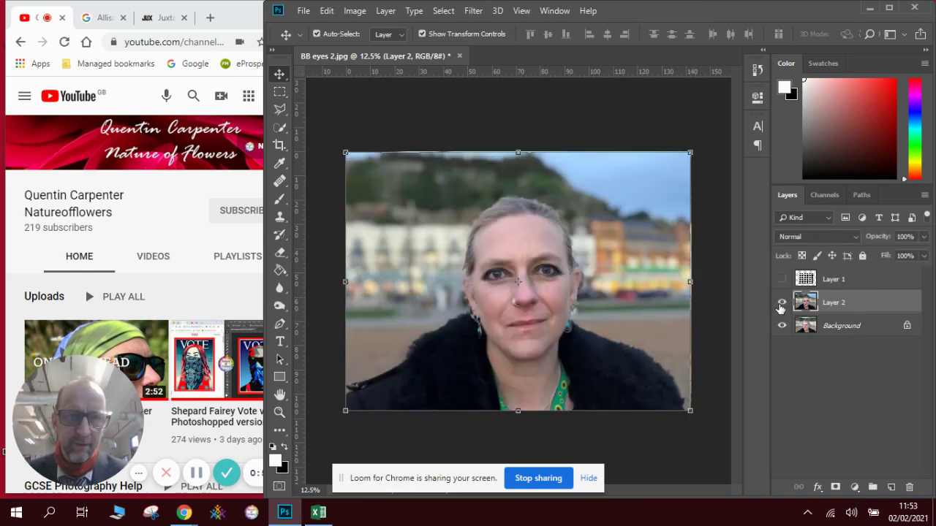
pyautogui.click(781, 305)
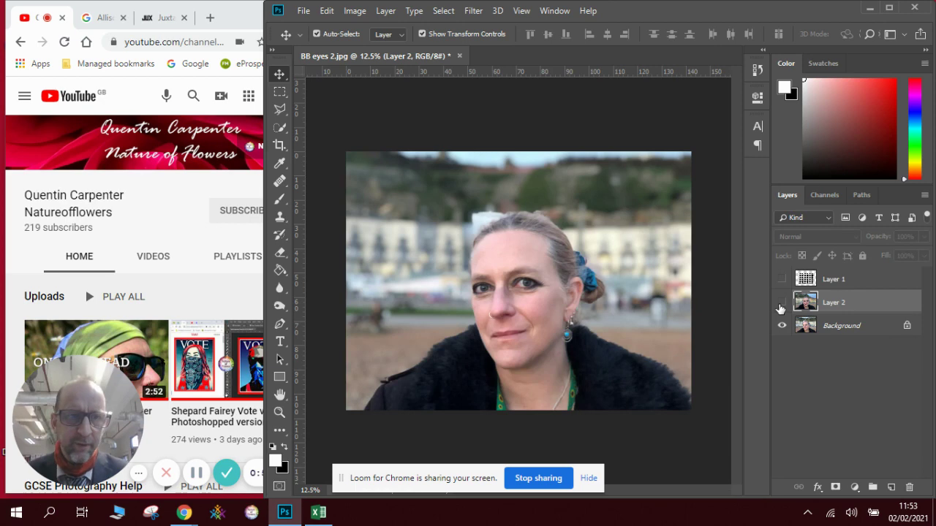
pyautogui.click(836, 279)
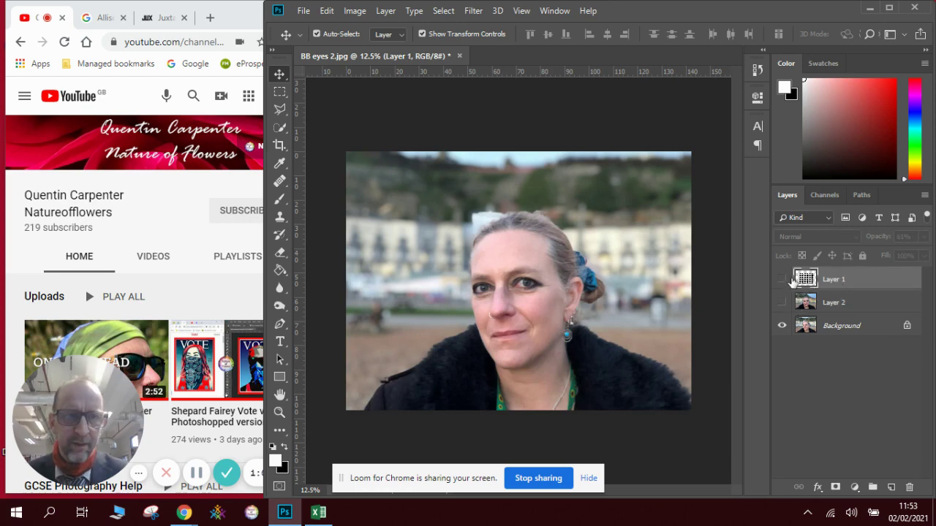
pyautogui.click(782, 280)
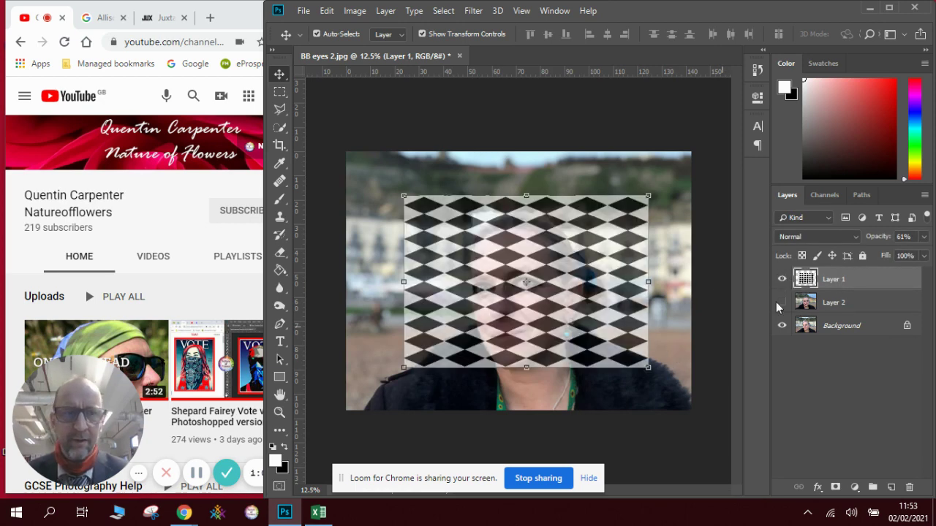
# Step: Set the diamond pattern layer's opacity to 100% and stretch its height to 103.18%
pyautogui.click(923, 238)
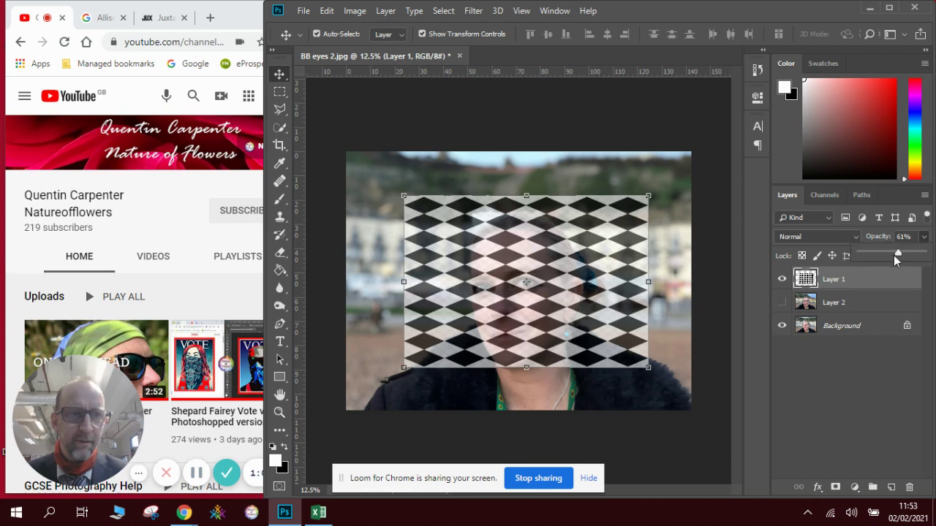
pyautogui.moveTo(899, 255); pyautogui.dragTo(930, 256)
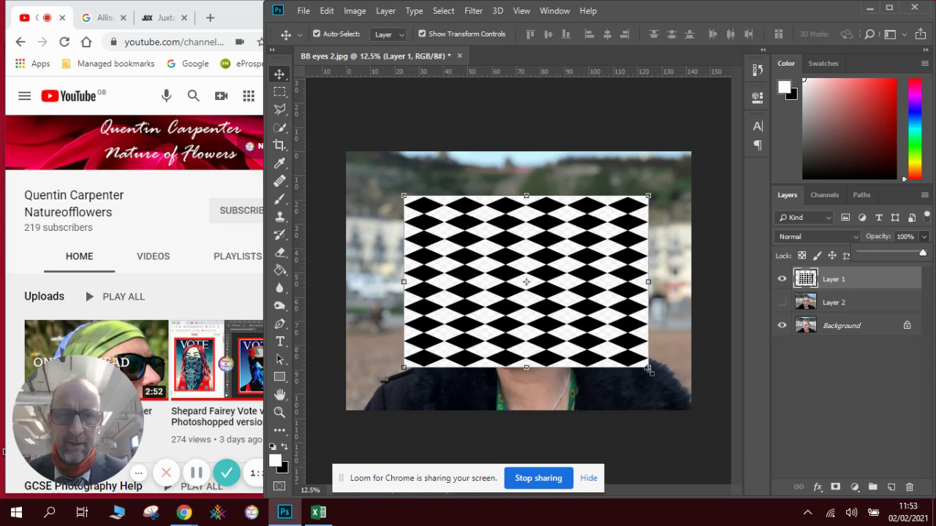
pyautogui.moveTo(648, 370); pyautogui.dragTo(647, 375)
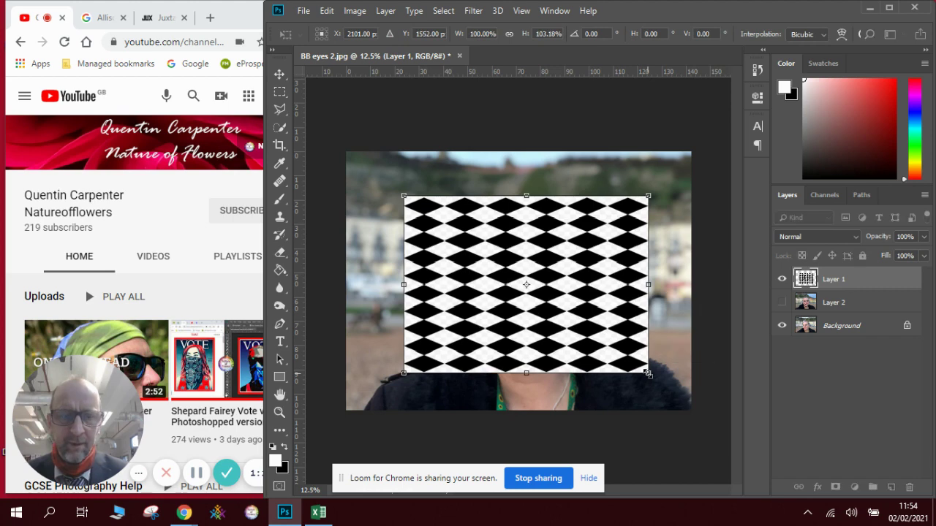
pyautogui.press('Return')
# Step: Crop the image to the outer edges of the diamond pattern
pyautogui.click(280, 92)
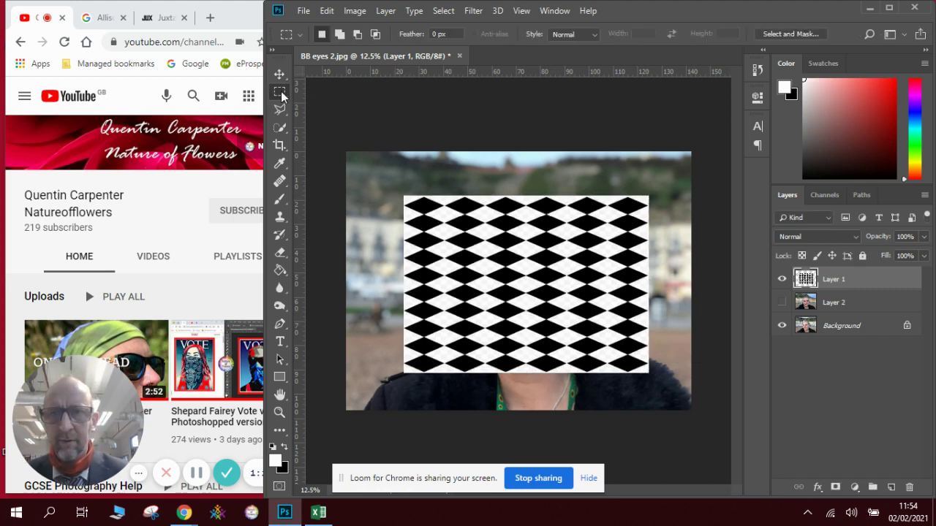
pyautogui.click(278, 149)
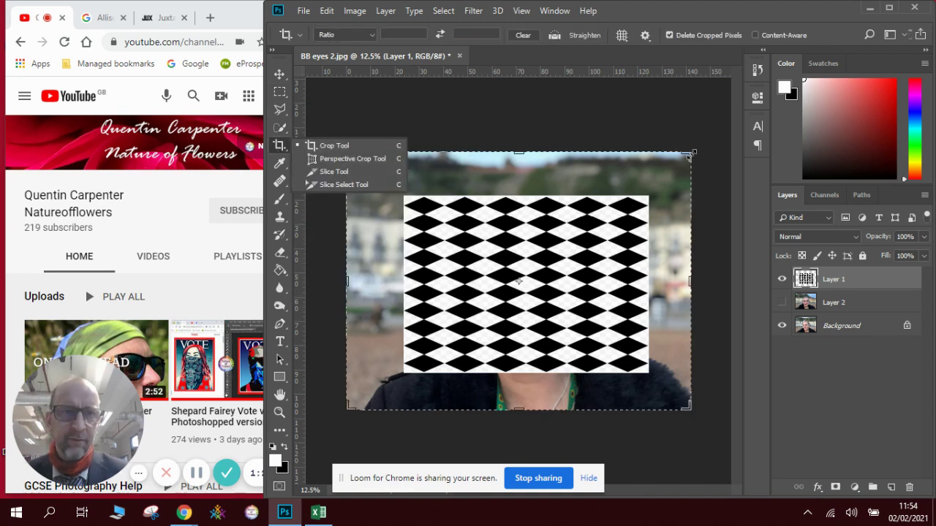
pyautogui.moveTo(689, 155); pyautogui.dragTo(672, 176)
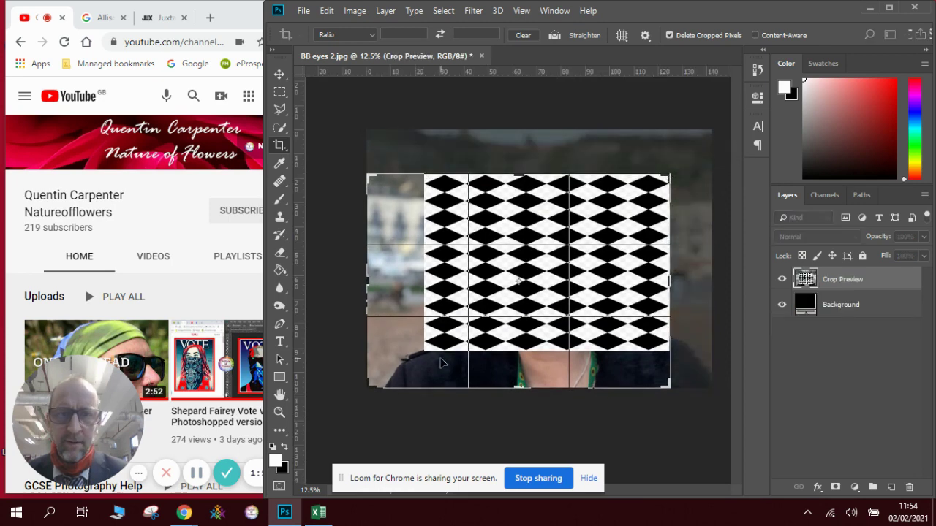
pyautogui.moveTo(368, 387); pyautogui.dragTo(393, 371)
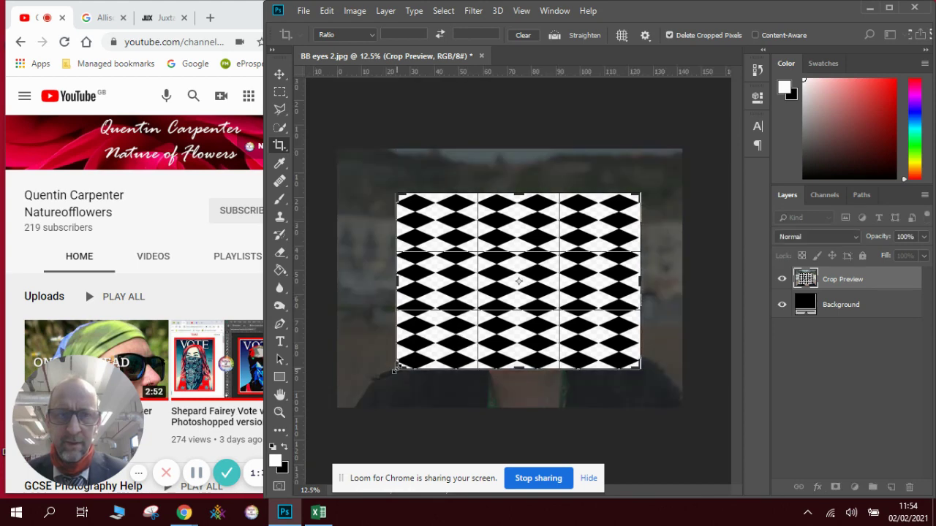
pyautogui.press('Return')
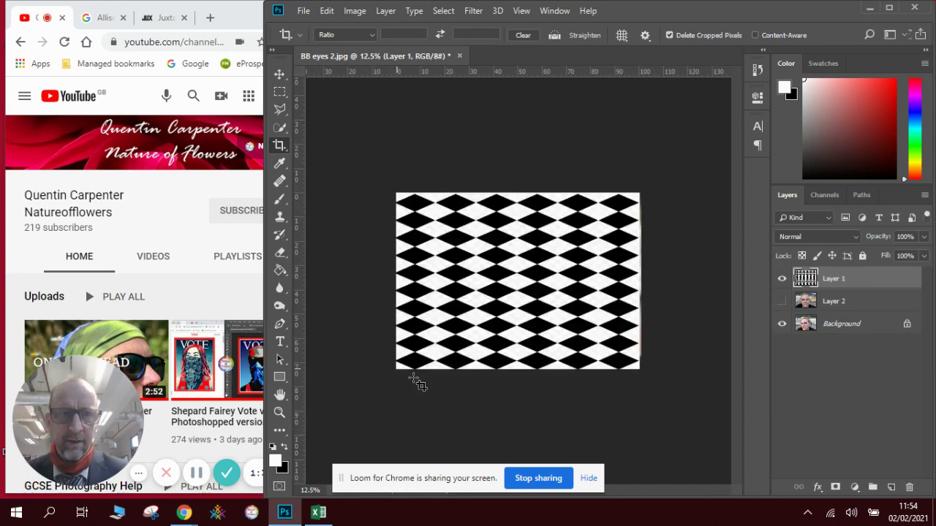
pyautogui.click(521, 417)
pyautogui.click(280, 74)
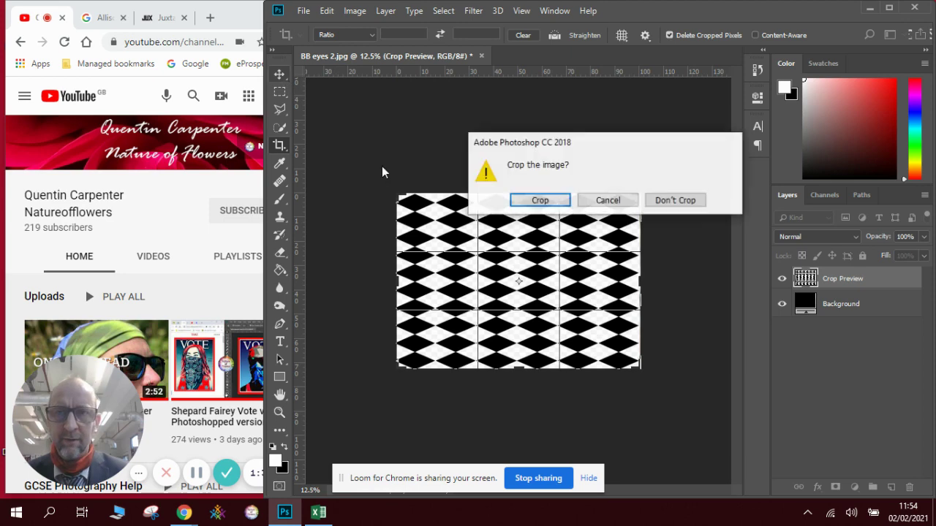
pyautogui.click(550, 203)
# Step: Hide the diamond pattern layer and show the front-facing portrait on Layer 2
pyautogui.hotkey('ctrl', '+')
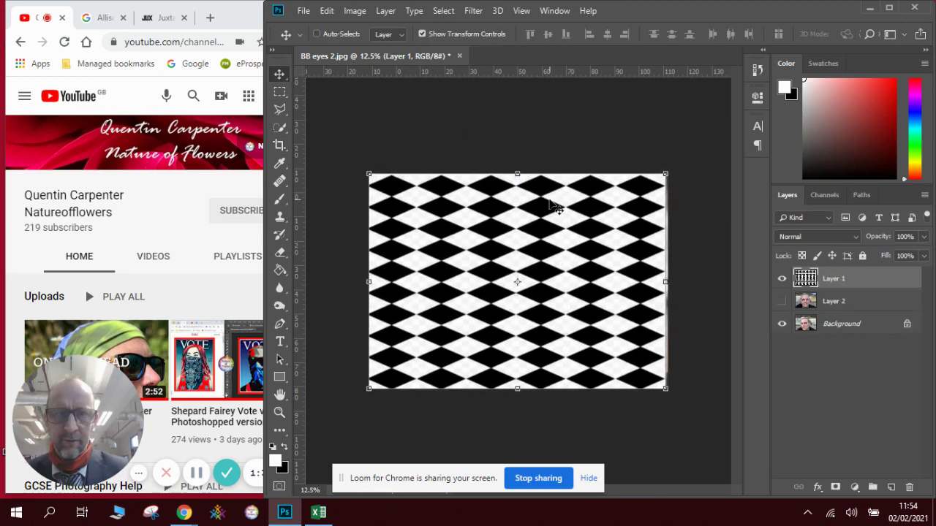
pyautogui.hotkey('ctrl', '+')
pyautogui.hotkey('ctrl', '-')
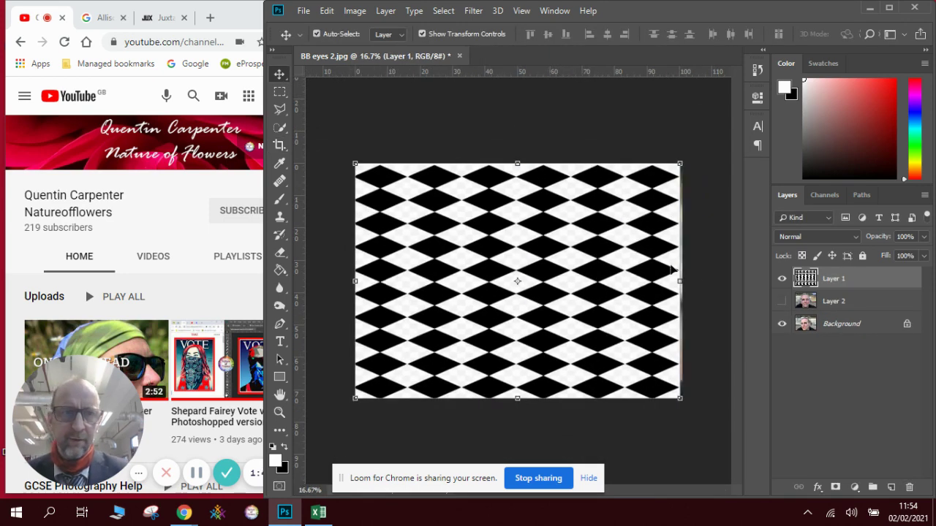
pyautogui.click(782, 280)
pyautogui.click(783, 302)
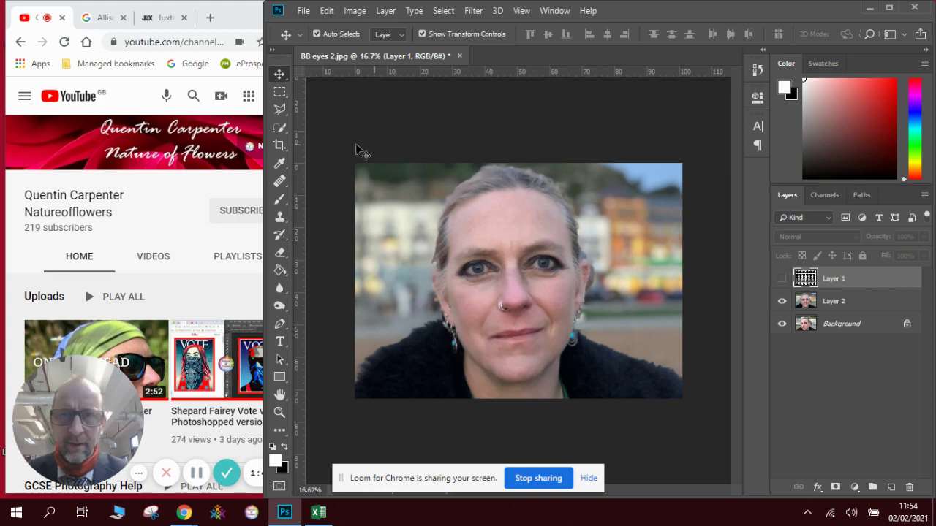
# Step: Lower Layer 2's opacity to 65% and move it down so its face lines up with the background portrait
pyautogui.click(432, 206)
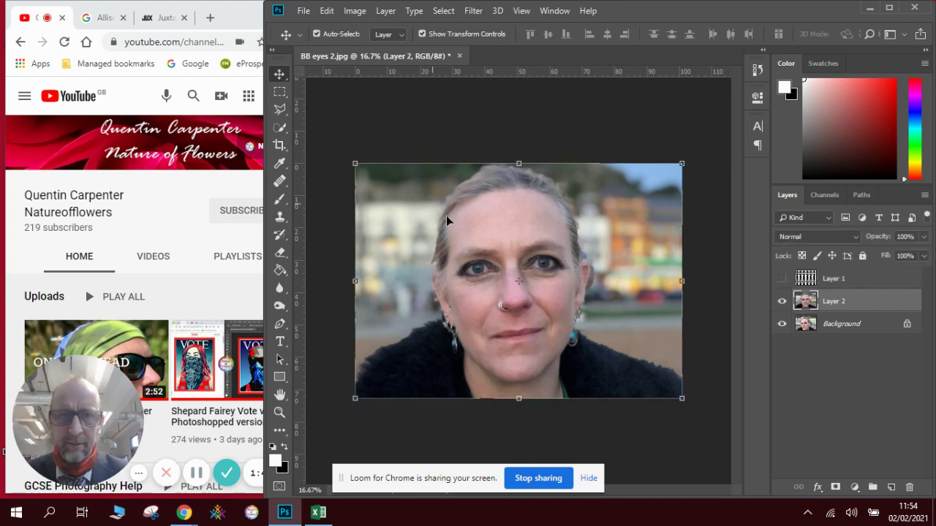
pyautogui.moveTo(572, 258)
pyautogui.mouseDown()
pyautogui.moveTo(582, 276)
pyautogui.moveTo(563, 262)
pyautogui.moveTo(572, 254)
pyautogui.mouseUp()
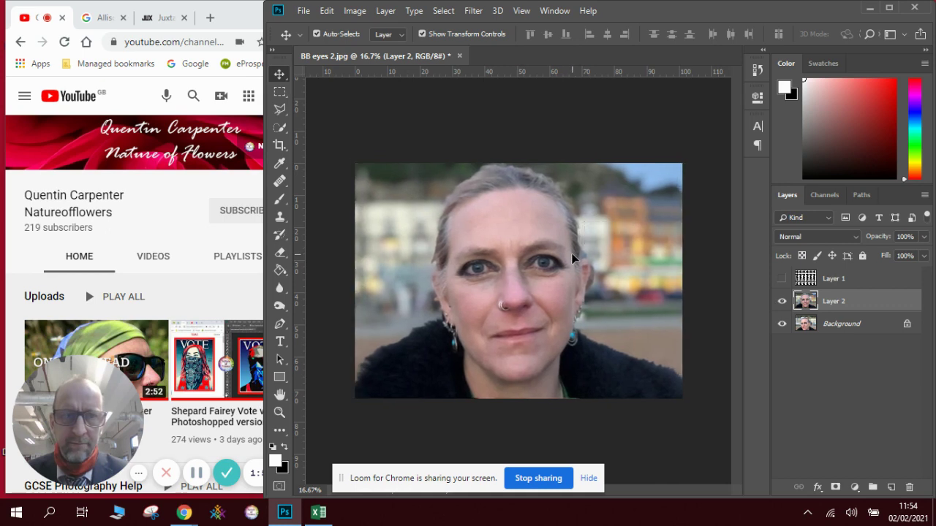
pyautogui.click(925, 253)
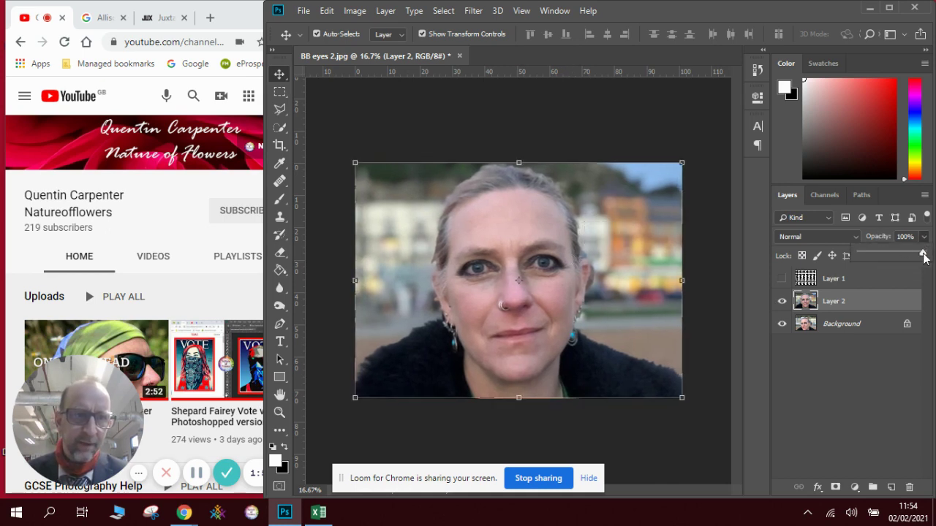
pyautogui.moveTo(924, 254); pyautogui.dragTo(903, 256)
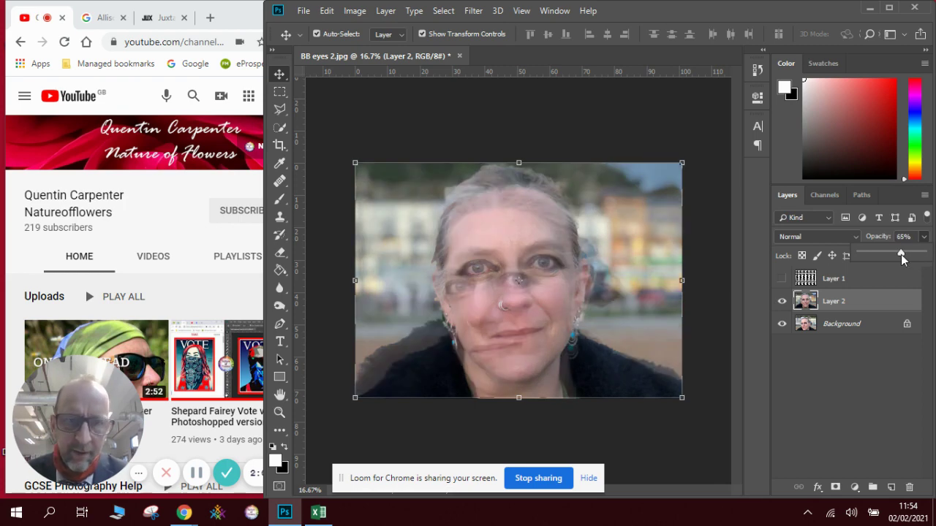
pyautogui.moveTo(616, 273); pyautogui.dragTo(616, 293)
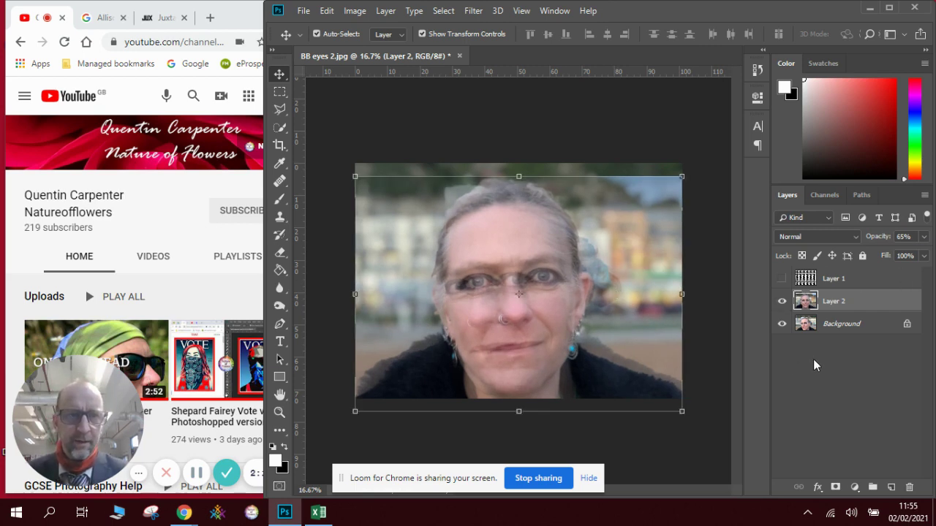
# Step: Show the diamond pattern layer and shrink it from its upper-left corner to 97.26% width and 94.47% height
pyautogui.click(889, 345)
pyautogui.click(781, 279)
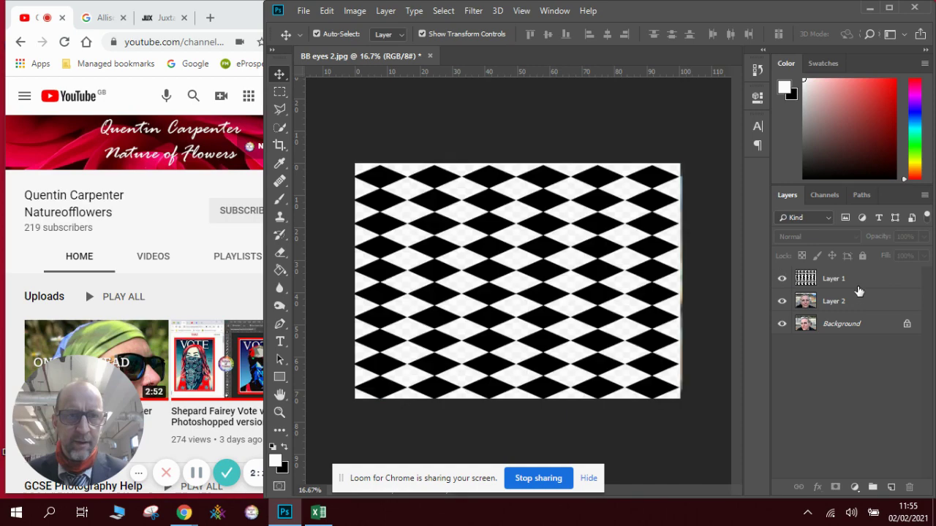
pyautogui.click(859, 284)
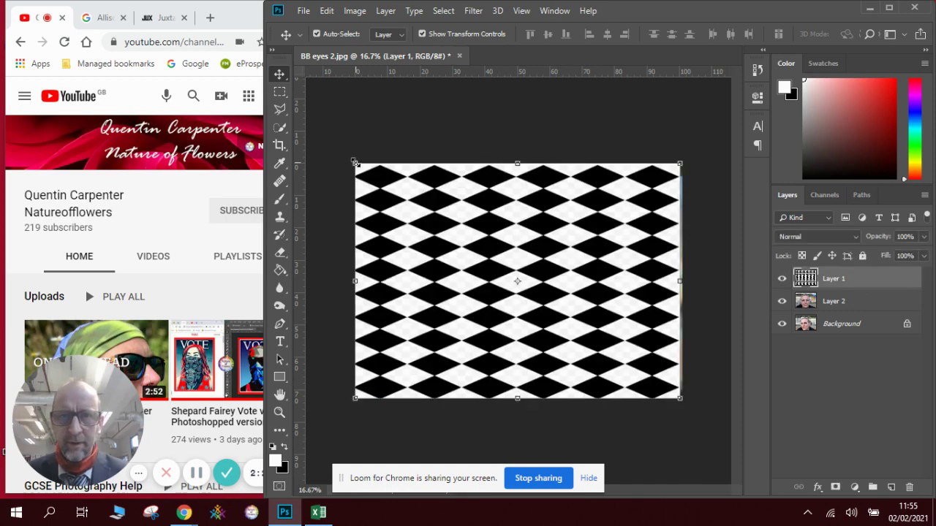
pyautogui.moveTo(354, 164)
pyautogui.mouseDown()
pyautogui.moveTo(358, 212)
pyautogui.moveTo(374, 245)
pyautogui.moveTo(364, 175)
pyautogui.mouseUp()
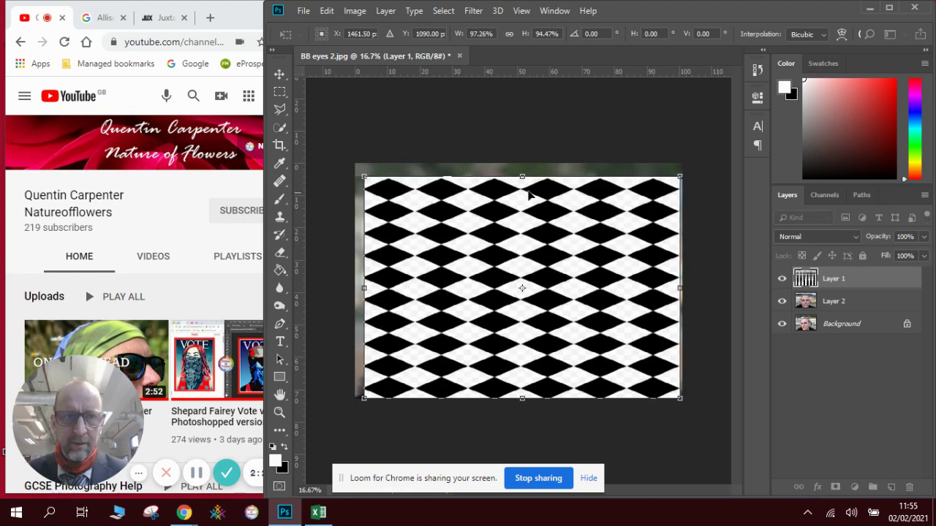
# Step: Set the diamond pattern layer's opacity to 62%
pyautogui.click(924, 237)
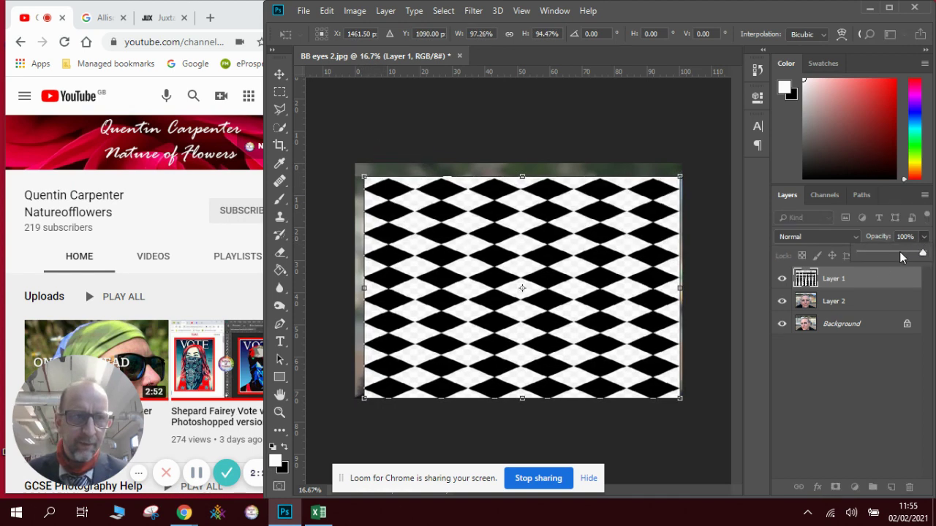
pyautogui.moveTo(901, 254); pyautogui.dragTo(898, 254)
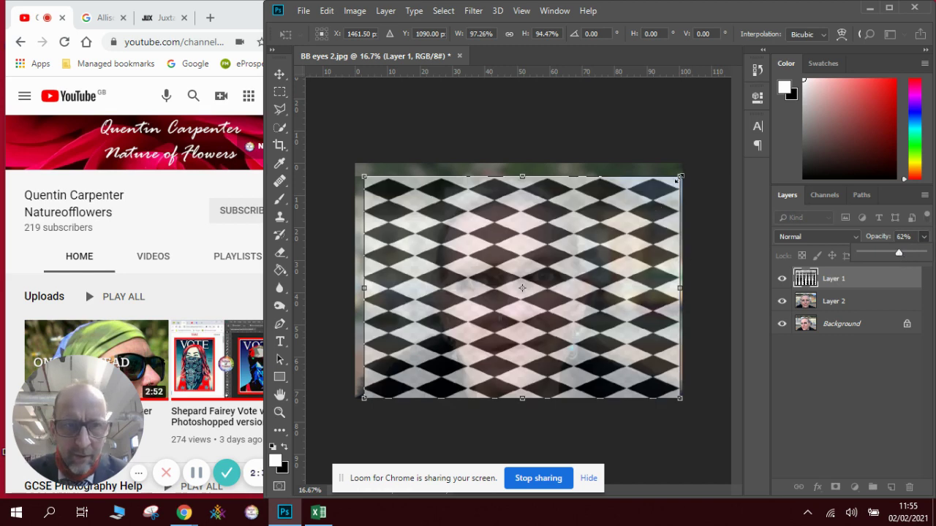
# Step: Shrink the diamond pattern layer from its upper-right and lower-left corners to 89.03% width and 93.89% height
pyautogui.moveTo(681, 176); pyautogui.dragTo(668, 176)
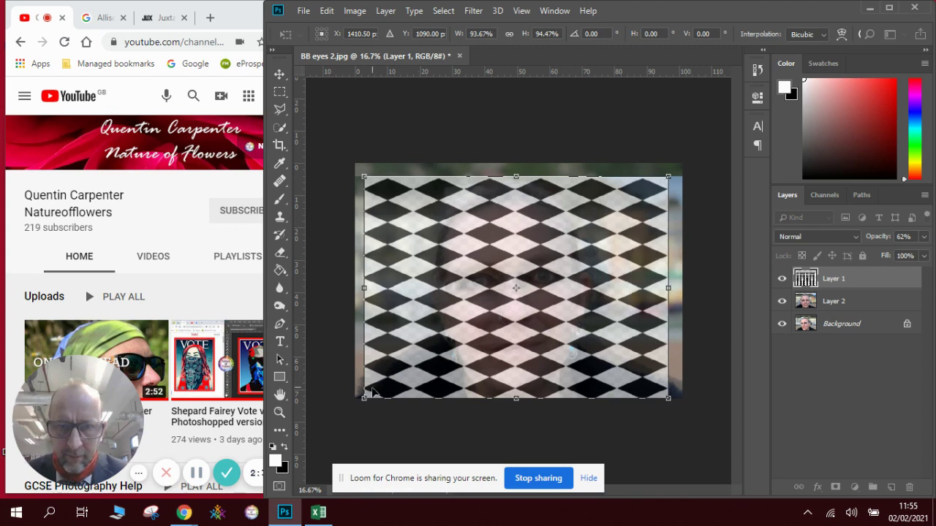
pyautogui.moveTo(364, 398); pyautogui.dragTo(379, 397)
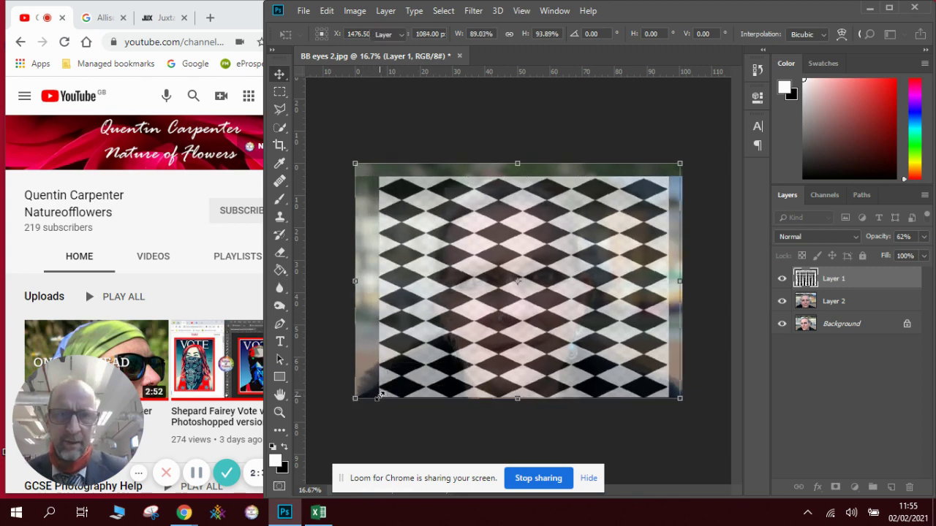
pyautogui.press('Return')
# Step: Crop the image to the edges of the diamond pattern, cutting off the uncovered strips around it
pyautogui.click(279, 145)
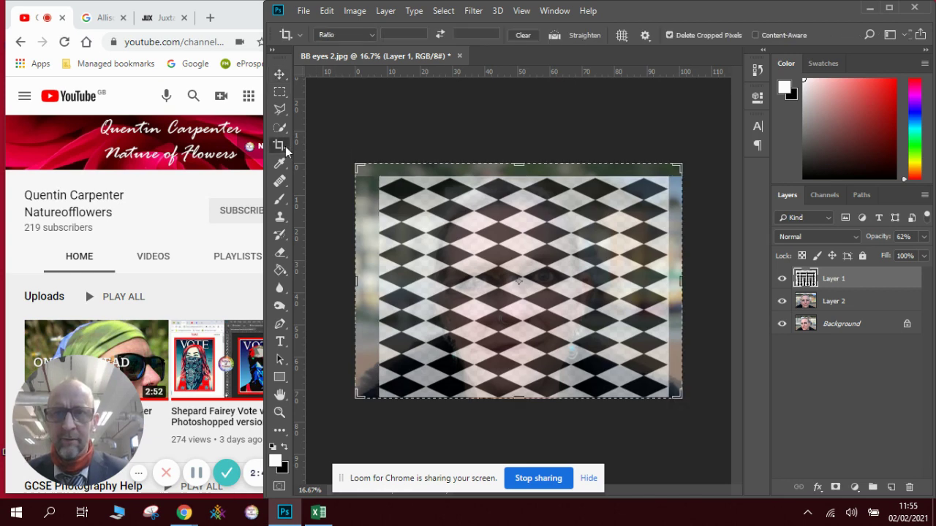
pyautogui.moveTo(357, 163); pyautogui.dragTo(368, 170)
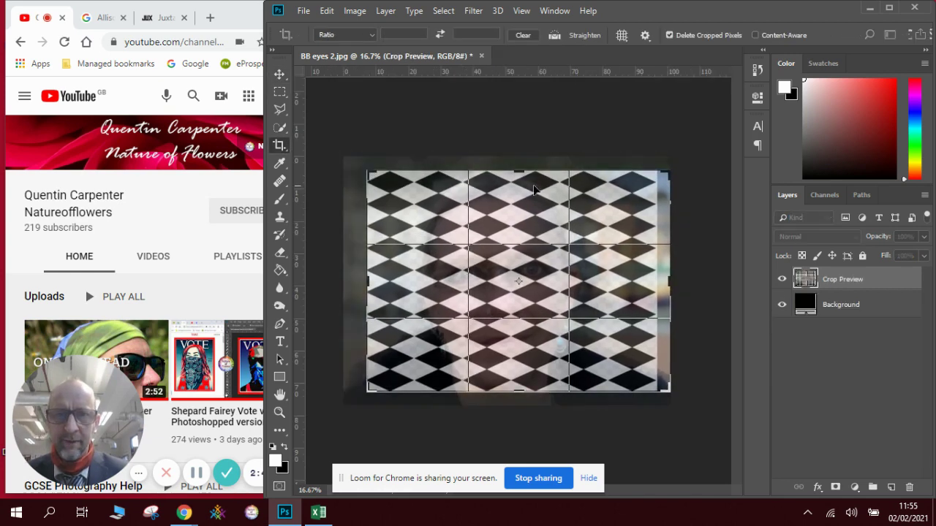
pyautogui.moveTo(672, 171)
pyautogui.mouseDown()
pyautogui.moveTo(664, 183)
pyautogui.moveTo(665, 172)
pyautogui.mouseUp()
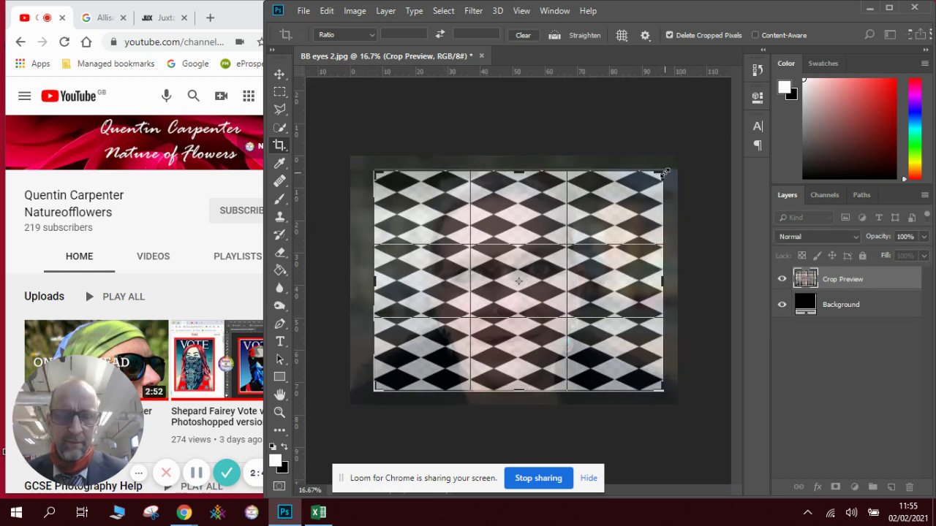
pyautogui.press('Return')
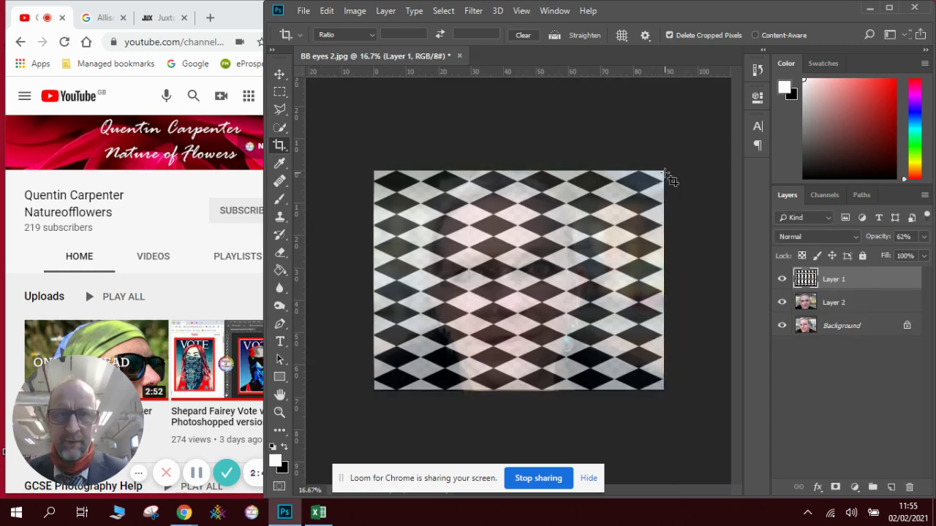
# Step: Hide the diamond pattern layer, set Layer 2's opacity to 100%, and compare its portrait with the background one
pyautogui.click(781, 280)
pyautogui.click(840, 304)
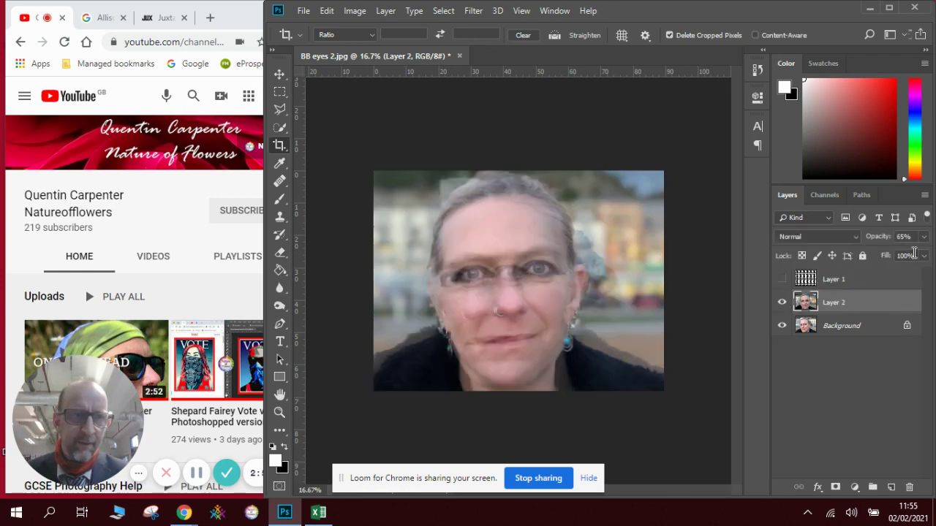
pyautogui.click(923, 238)
pyautogui.moveTo(901, 253); pyautogui.dragTo(923, 252)
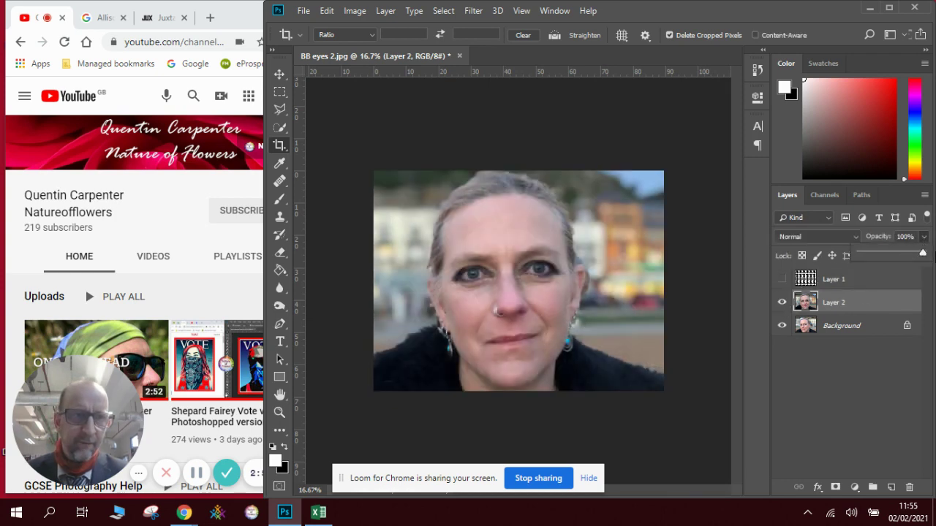
pyautogui.click(782, 303)
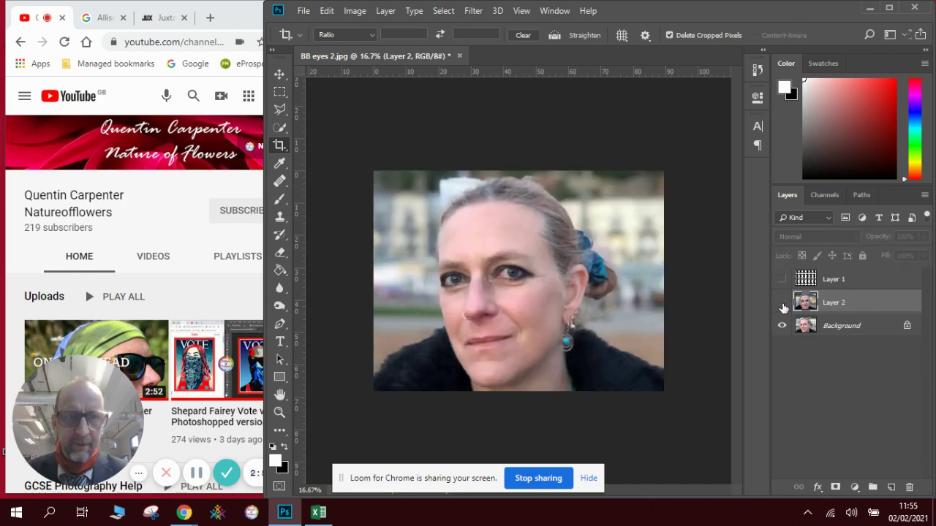
pyautogui.click(782, 302)
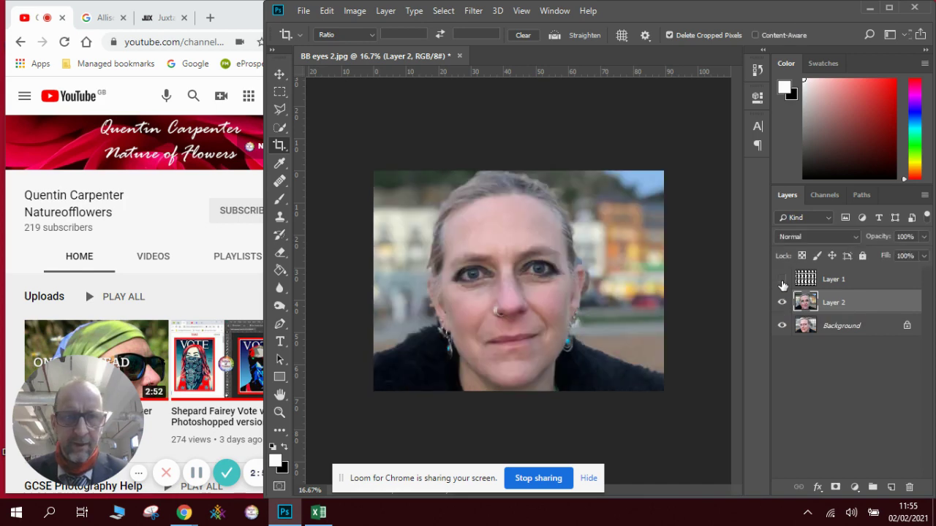
# Step: Show the diamond pattern layer again and set its opacity to 100%
pyautogui.click(782, 281)
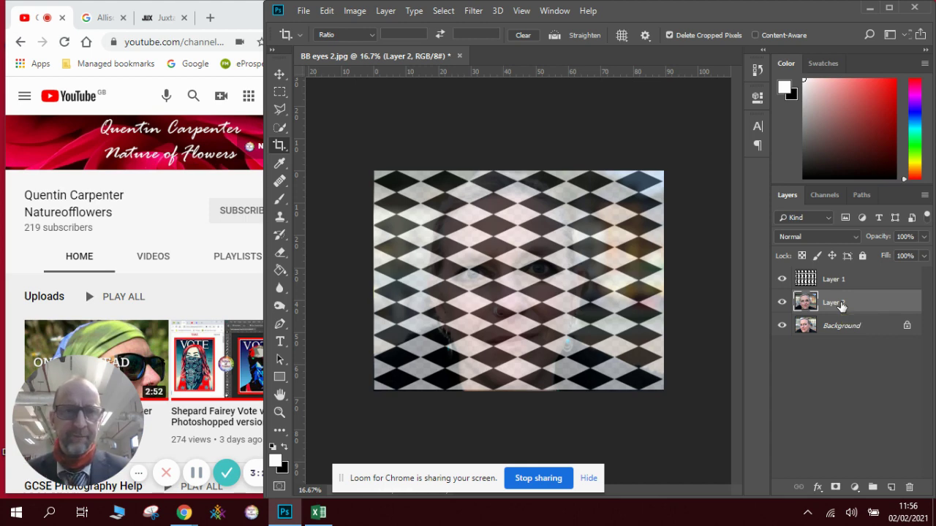
pyautogui.click(832, 280)
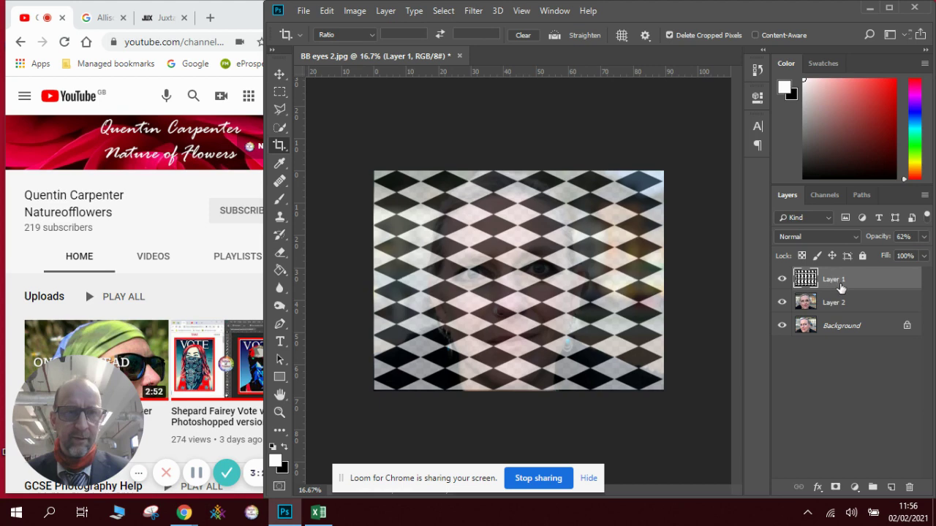
pyautogui.click(924, 237)
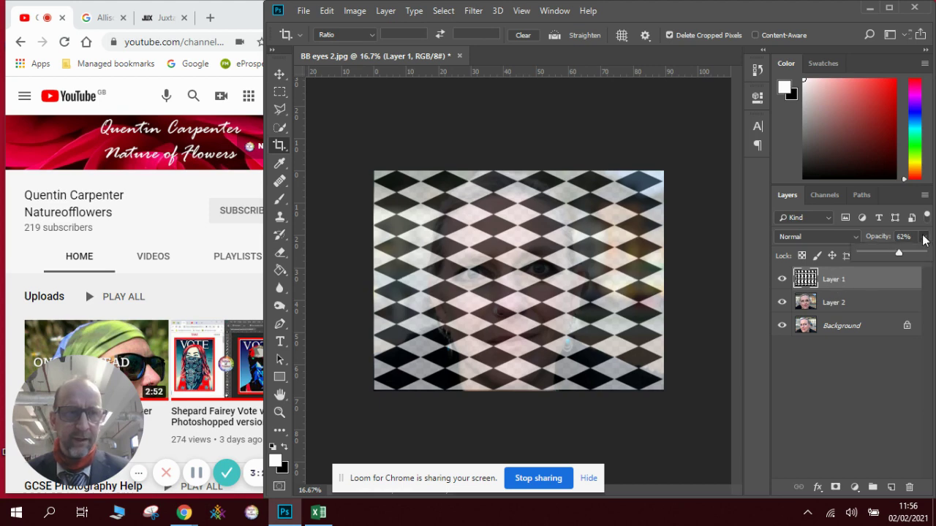
pyautogui.moveTo(901, 254); pyautogui.dragTo(934, 257)
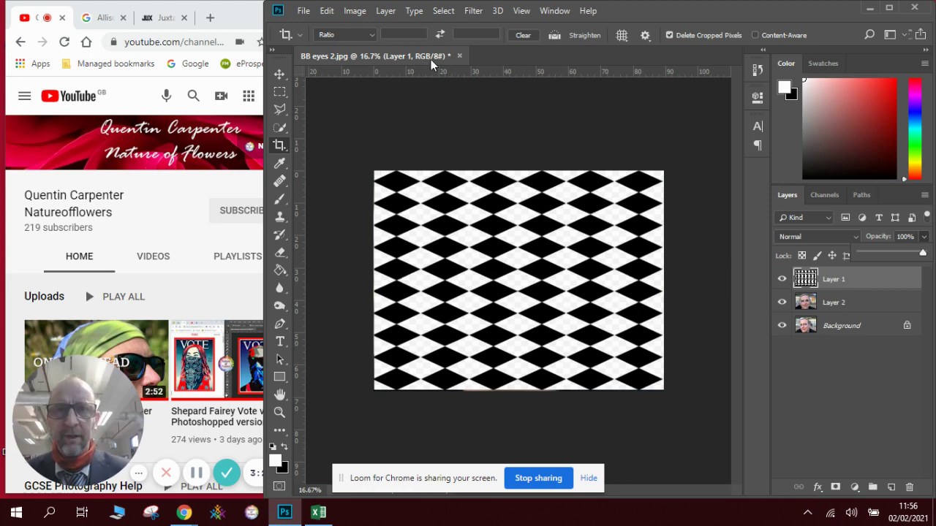
# Step: Select the black diamonds of the pattern layer with Color Range set to Shadows, fuzziness 20% and range 65
pyautogui.click(452, 11)
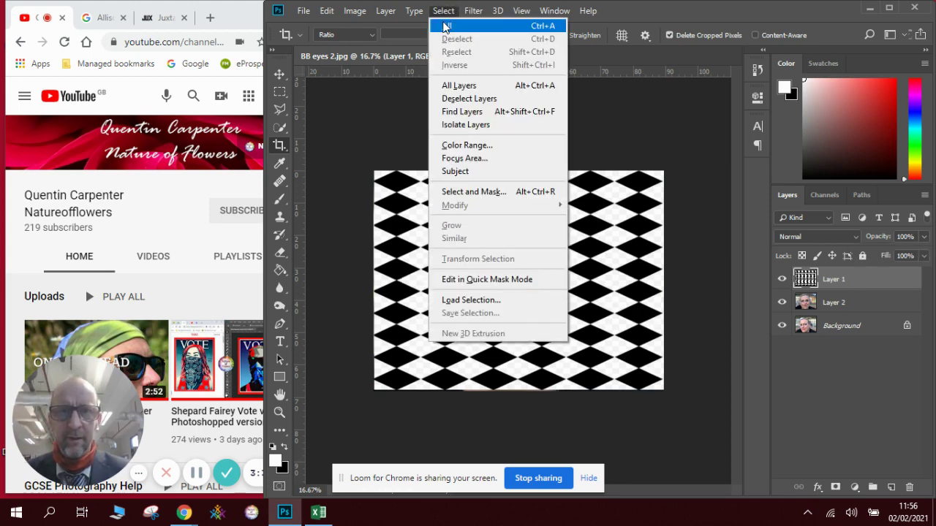
pyautogui.click(504, 146)
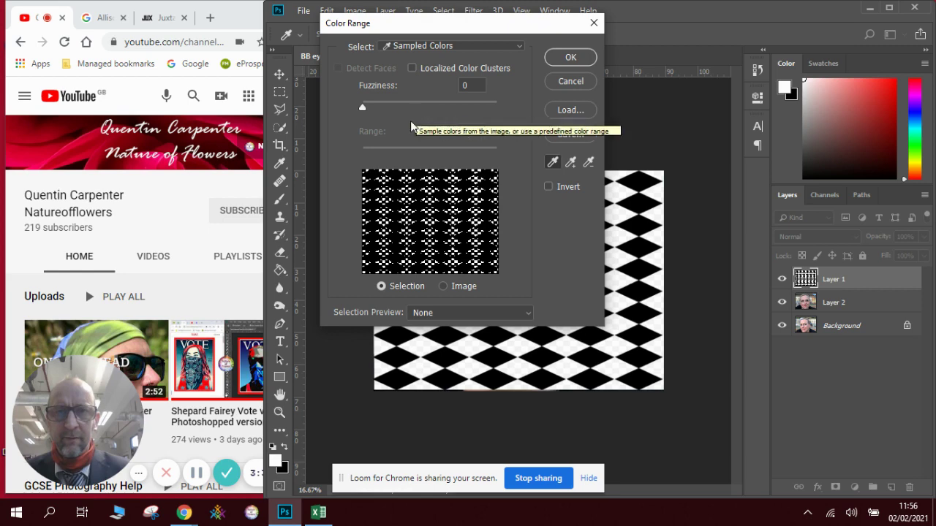
pyautogui.click(438, 47)
pyautogui.click(413, 201)
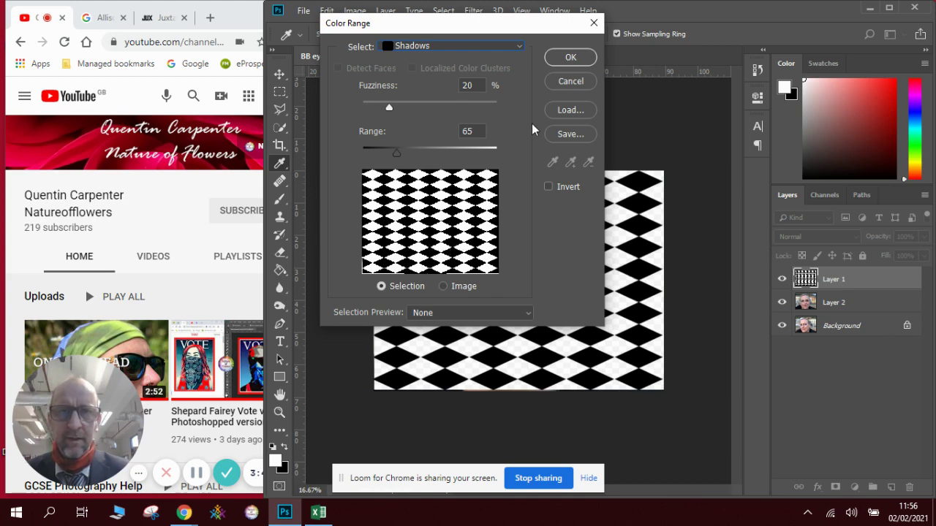
pyautogui.click(570, 57)
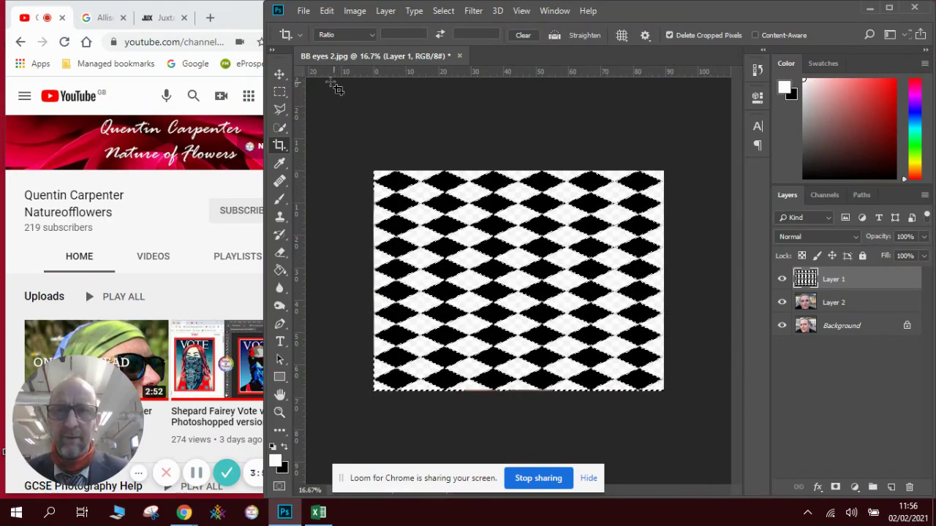
# Step: Hide the diamond pattern layer and make the front-facing portrait on Layer 2 active, keeping the diamond selection
pyautogui.click(279, 75)
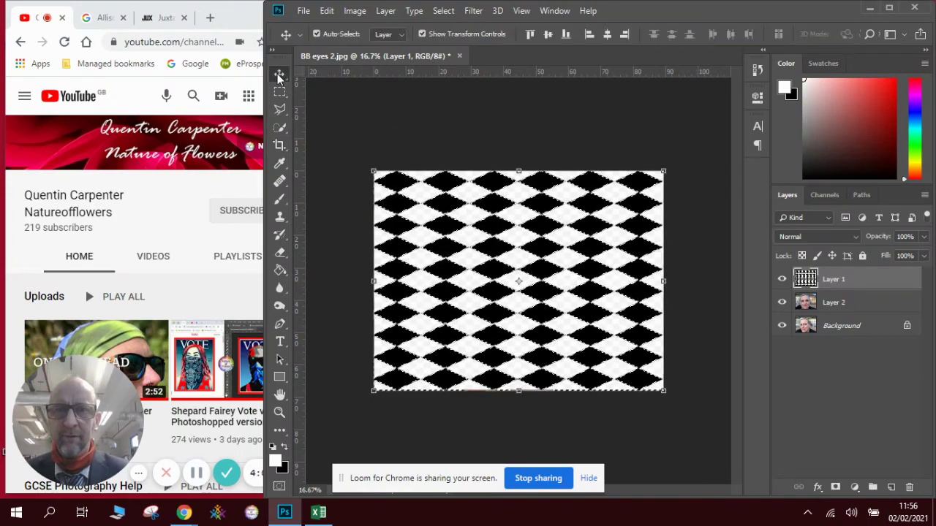
pyautogui.click(781, 282)
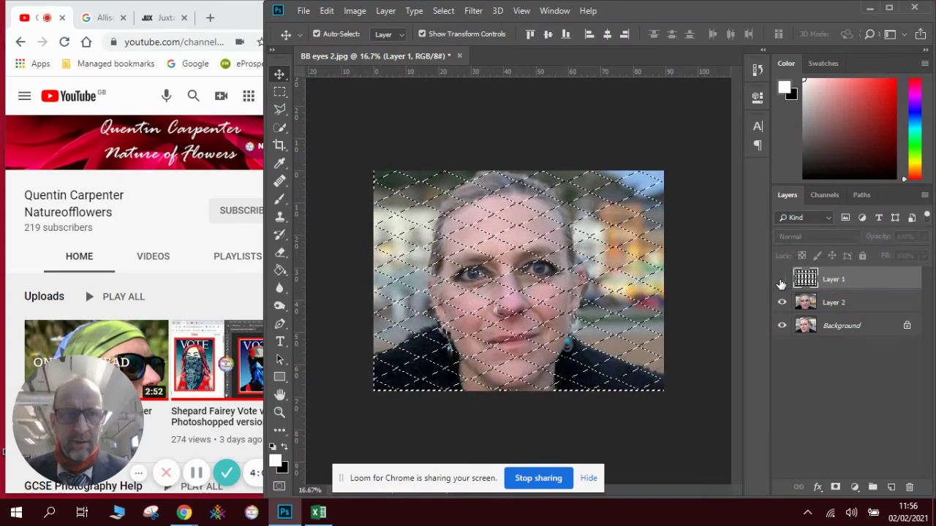
pyautogui.click(836, 308)
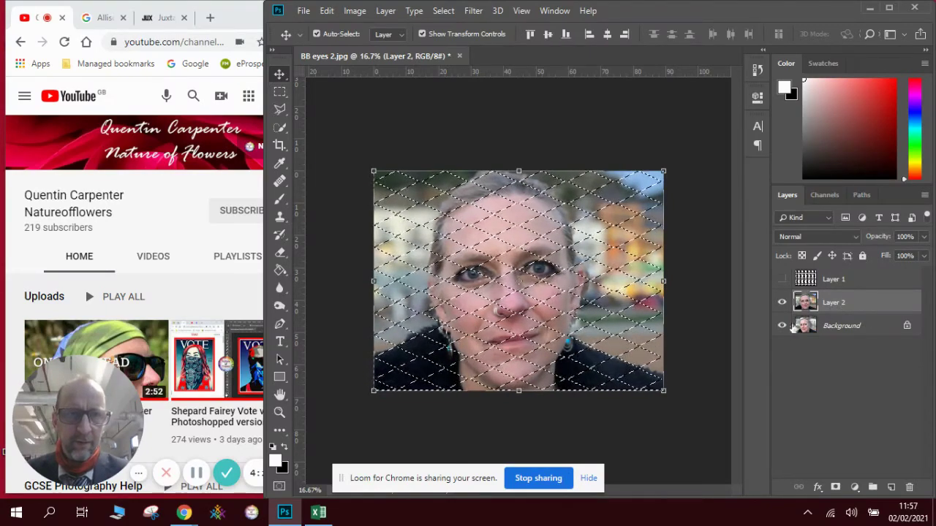
# Step: Copy the selected diamonds of Layer 2, paste them onto a new layer, and hide Layer 2
pyautogui.click(327, 12)
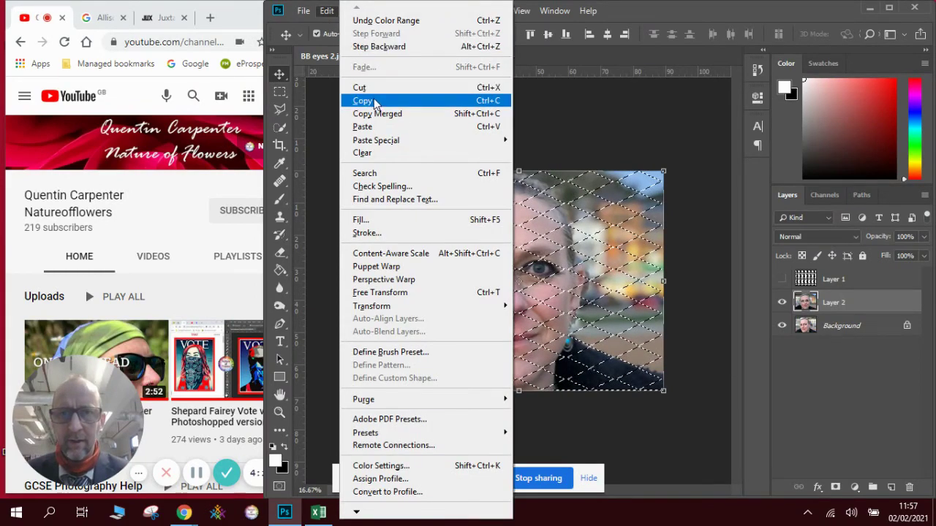
pyautogui.click(375, 105)
pyautogui.click(327, 10)
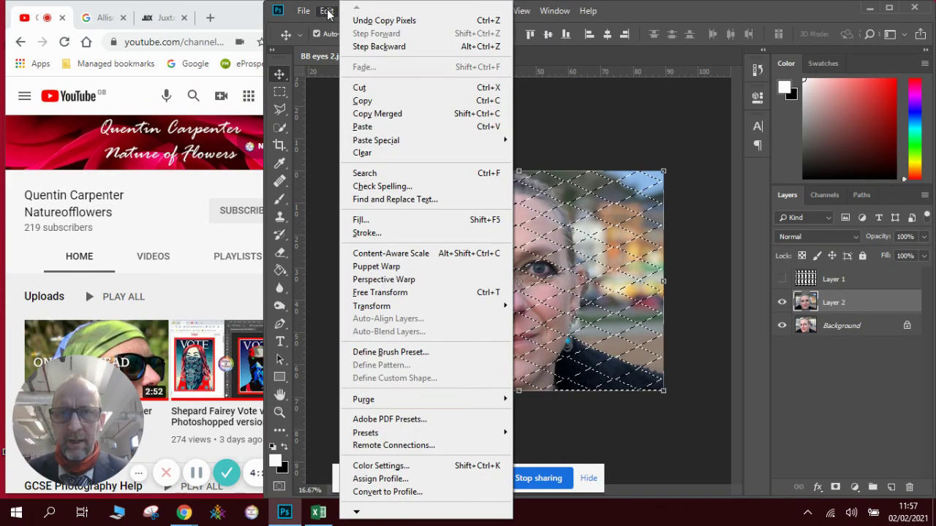
pyautogui.click(361, 127)
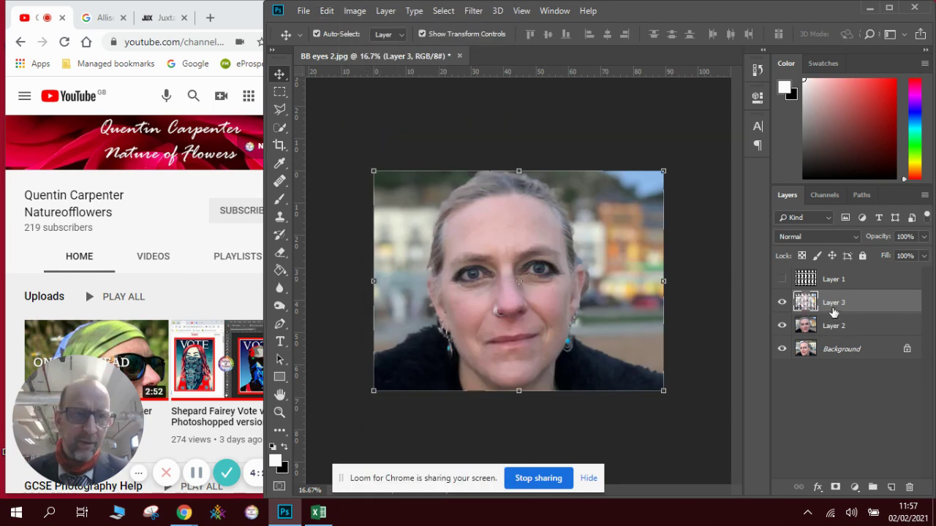
pyautogui.click(783, 328)
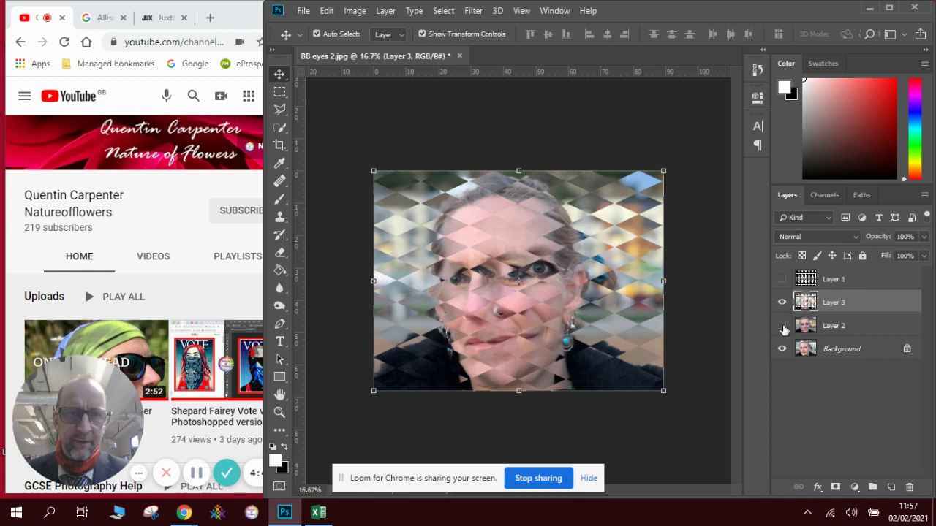
pyautogui.click(782, 326)
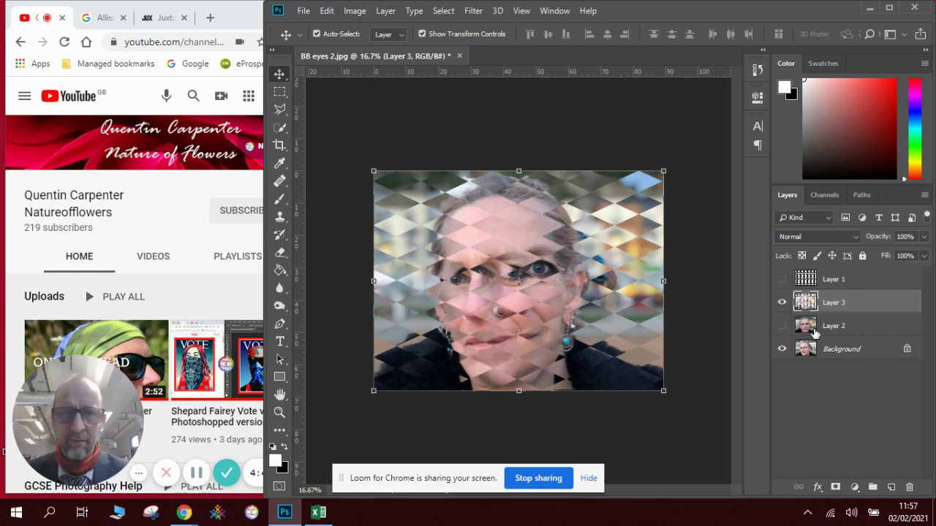
# Step: Save the collage as a Photoshop file named "BB eyes 2 blend" in Pictures, with Maximize Compatibility on
pyautogui.click(304, 11)
pyautogui.click(349, 164)
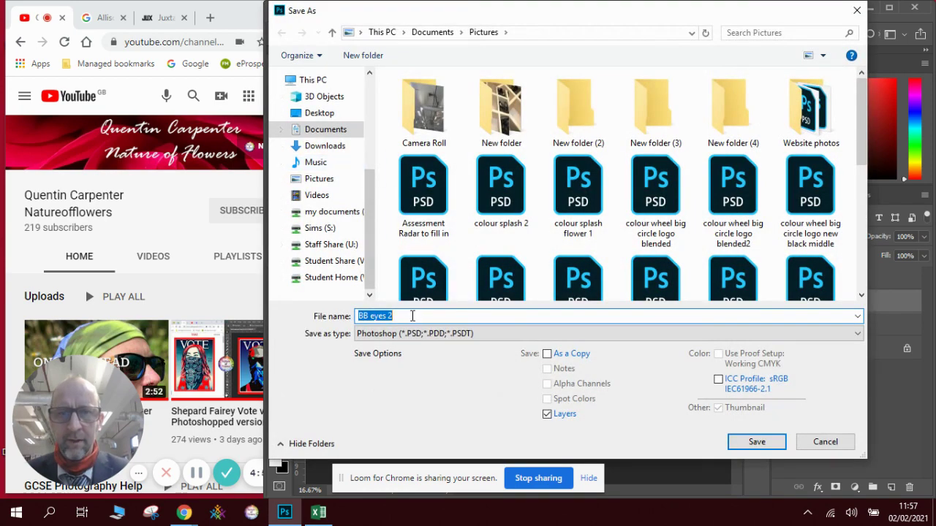
pyautogui.click(412, 316)
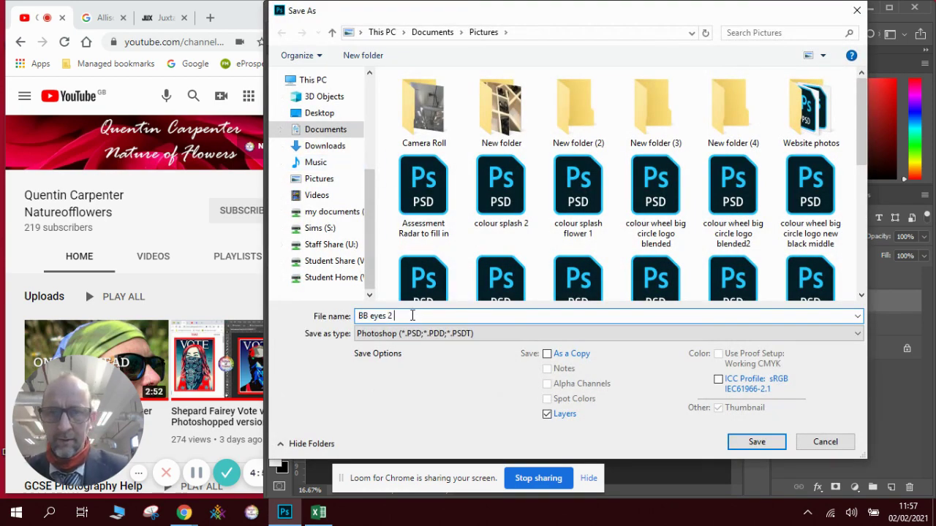
pyautogui.write('blend')
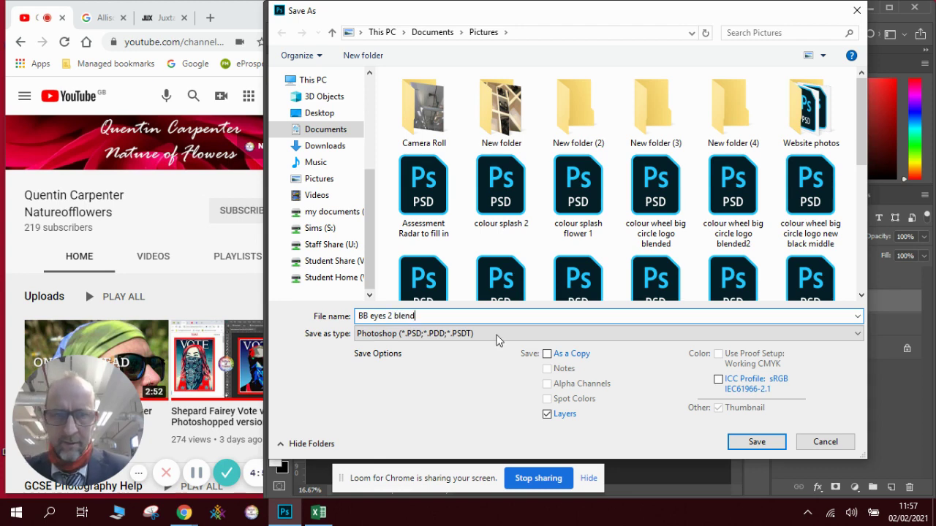
pyautogui.click(746, 443)
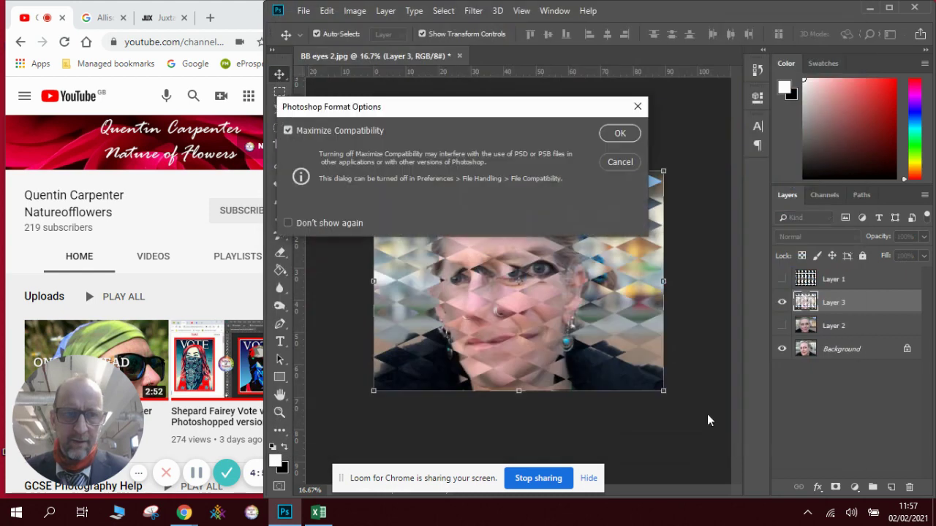
pyautogui.click(614, 134)
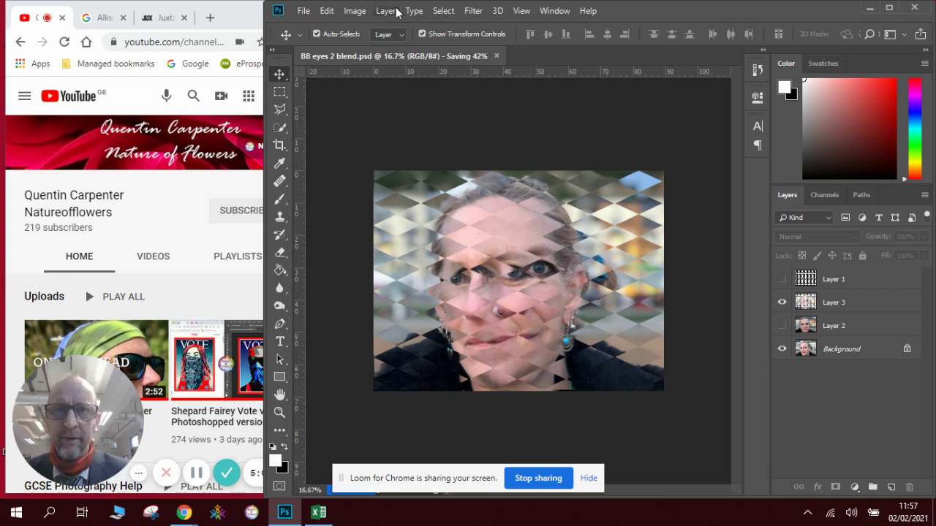
# Step: Convert the image to Grayscale mode without flattening the layers, discarding the color information
pyautogui.click(363, 13)
pyautogui.moveTo(410, 27)
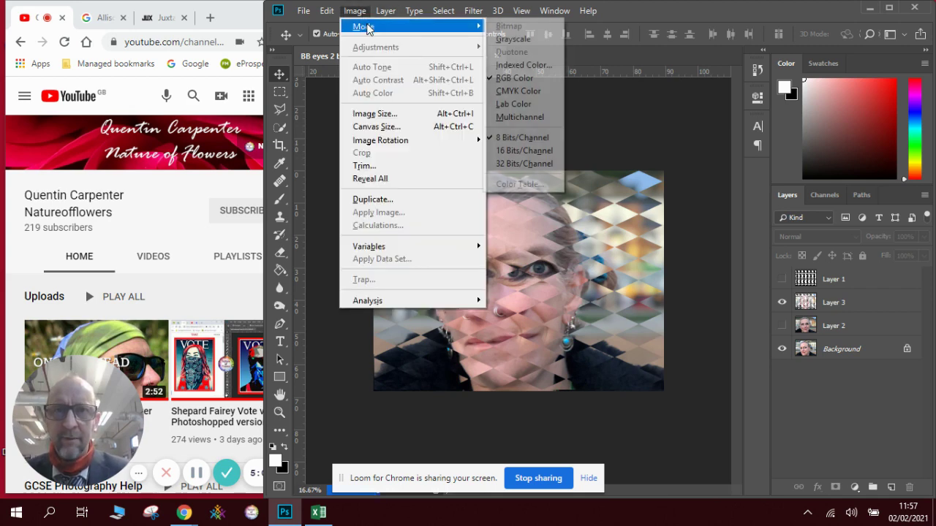
pyautogui.click(531, 38)
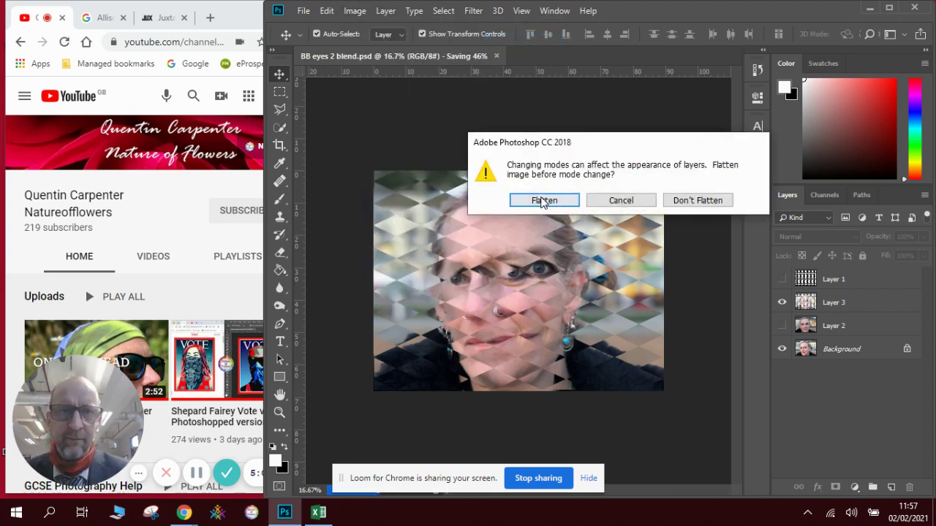
pyautogui.click(677, 203)
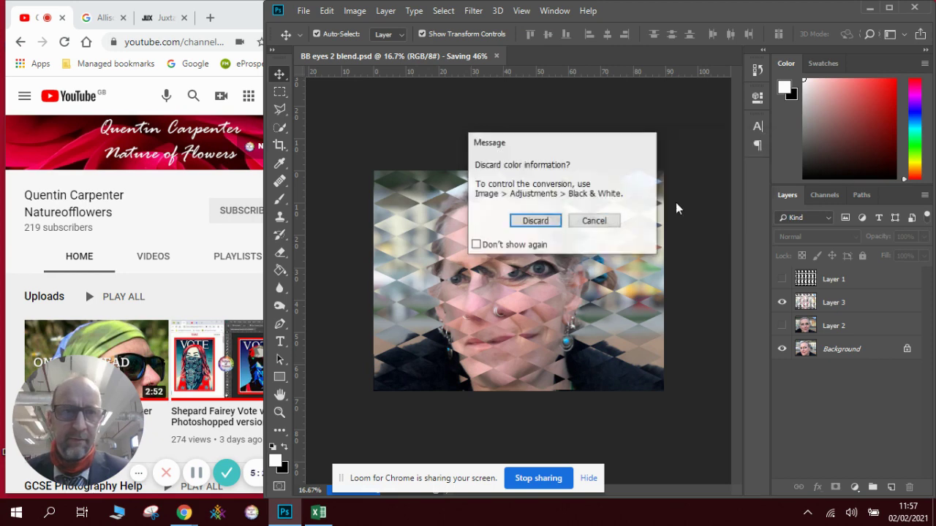
pyautogui.click(536, 220)
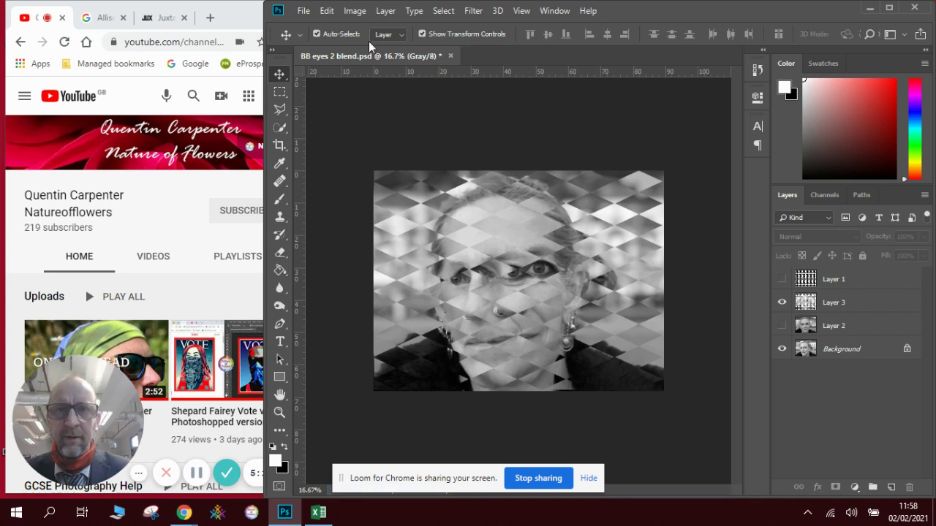
# Step: Apply a Brightness/Contrast adjustment to the diamonds on Layer 3 with brightness -80 and contrast 88
pyautogui.click(353, 11)
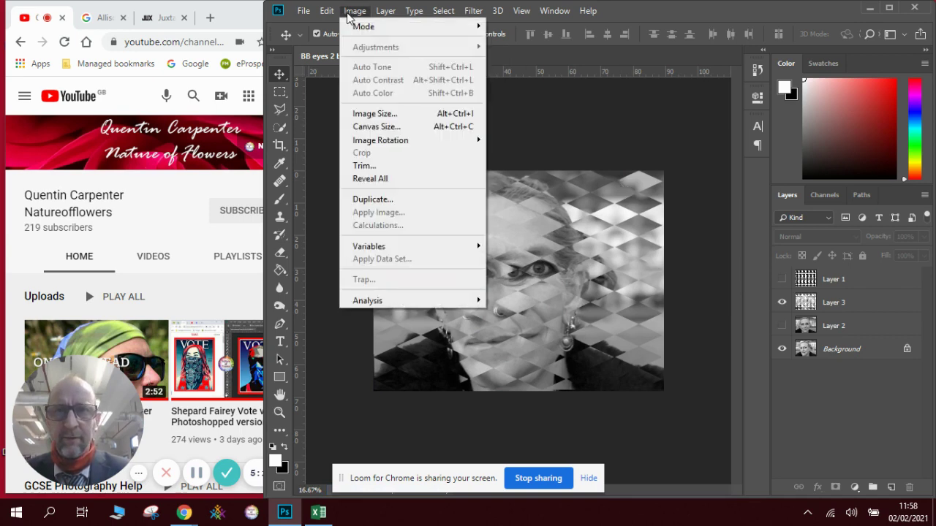
pyautogui.click(591, 147)
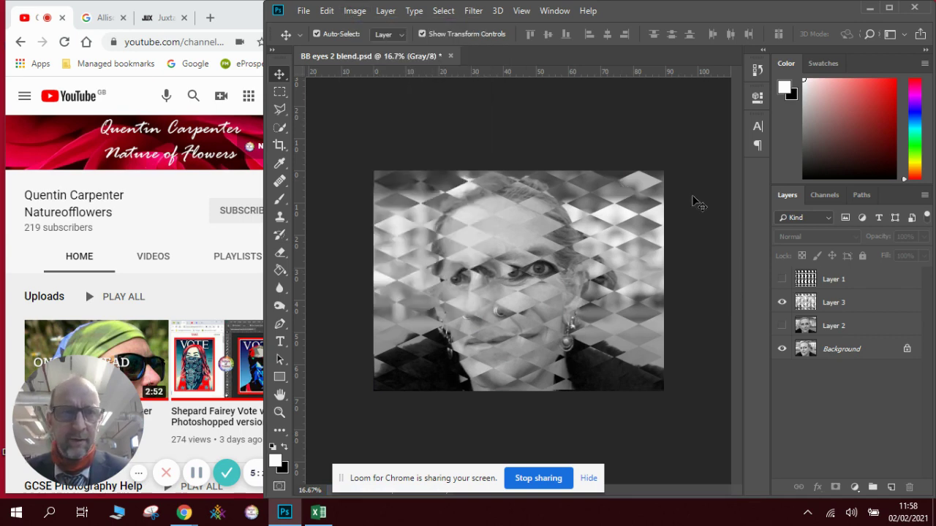
pyautogui.click(849, 299)
pyautogui.click(355, 11)
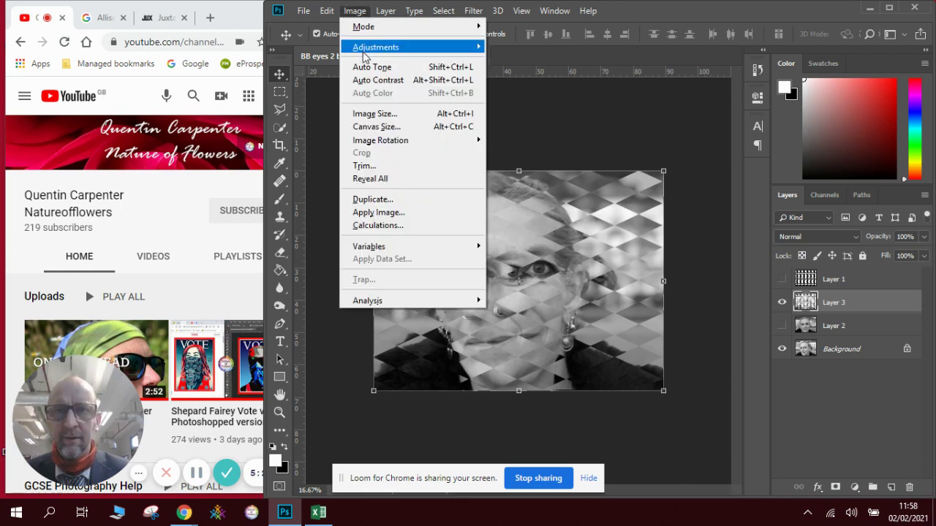
pyautogui.moveTo(393, 49)
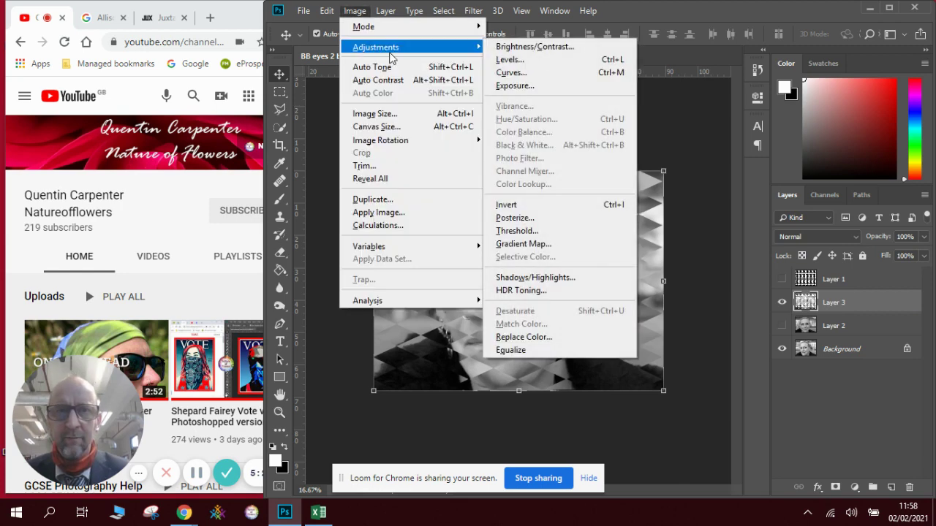
pyautogui.click(541, 46)
pyautogui.moveTo(690, 124); pyautogui.dragTo(753, 128)
pyautogui.moveTo(685, 92); pyautogui.dragTo(661, 93)
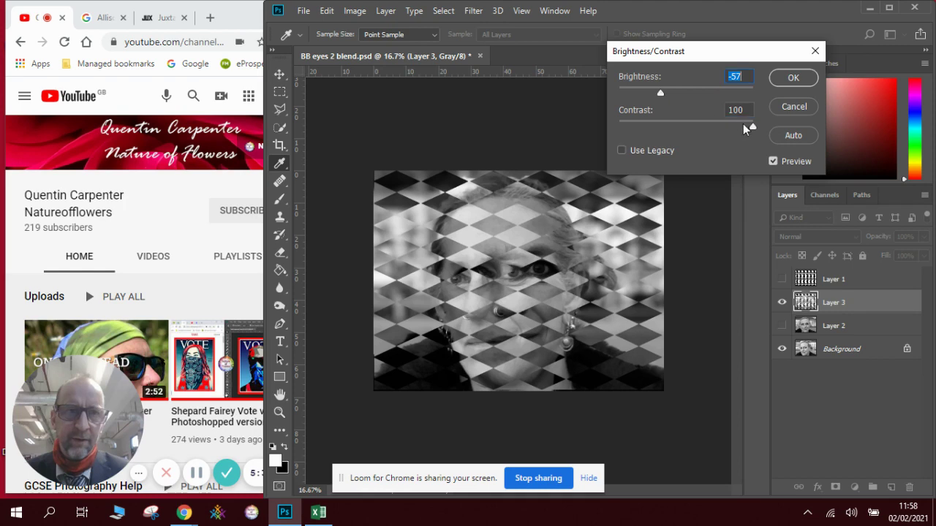
pyautogui.moveTo(748, 127); pyautogui.dragTo(745, 128)
pyautogui.moveTo(662, 92); pyautogui.dragTo(650, 93)
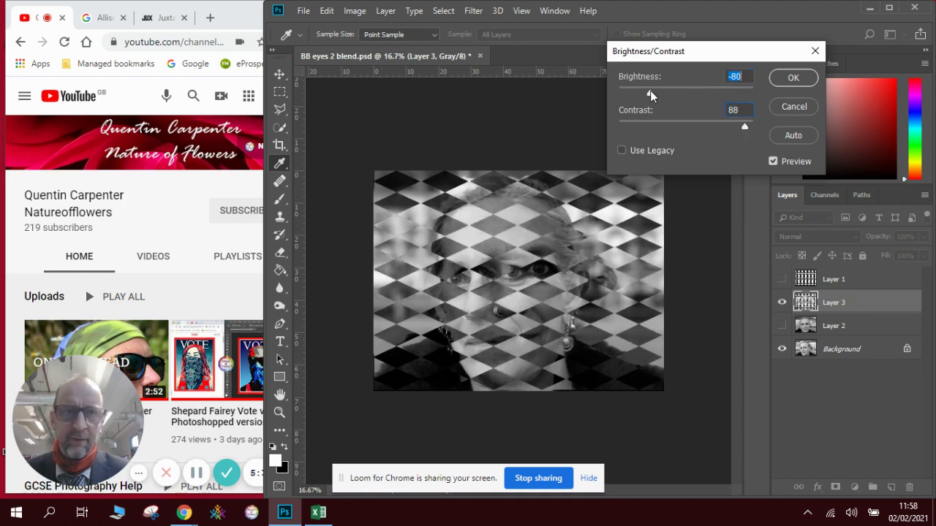
pyautogui.click(793, 78)
pyautogui.press('v')
pyautogui.click(705, 146)
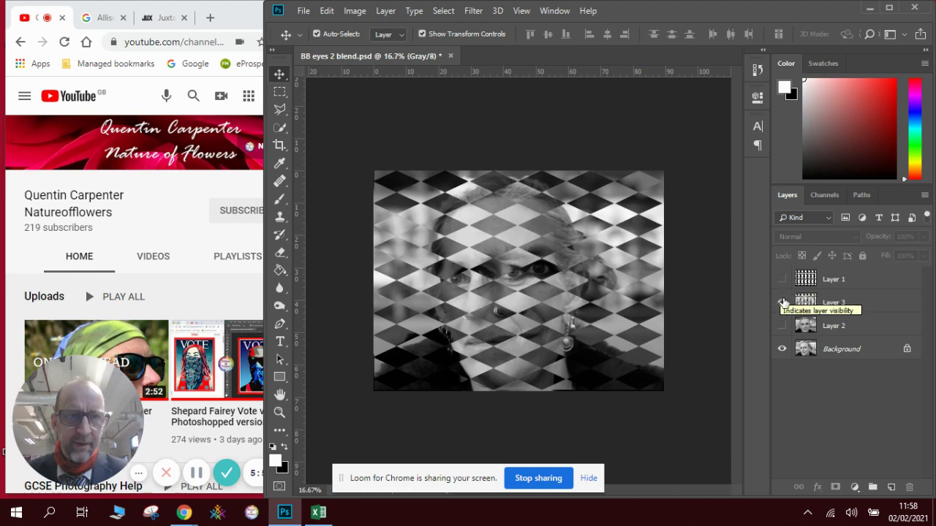
# Step: Save the grayscale collage as a separate Photoshop file named "BB eyes 2 blend bw" in Pictures, with Maximize Compatibility on
pyautogui.click(301, 11)
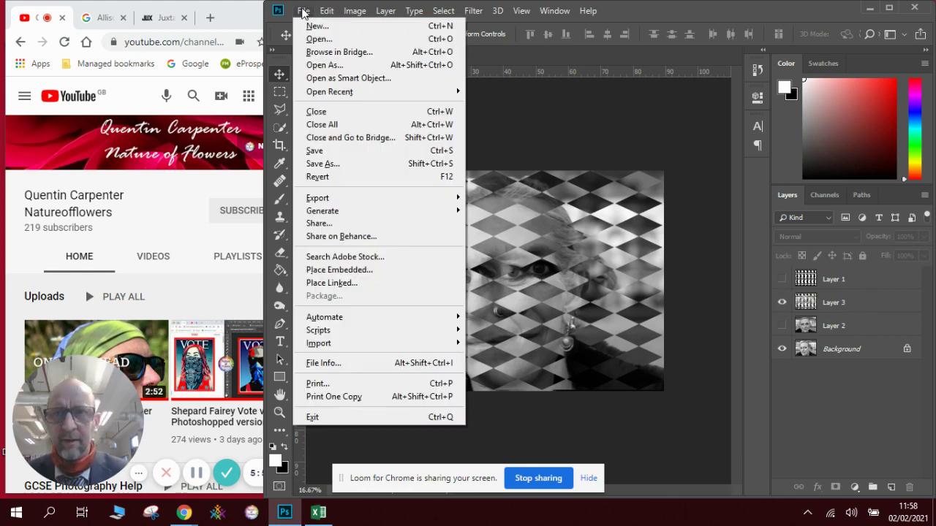
pyautogui.click(347, 167)
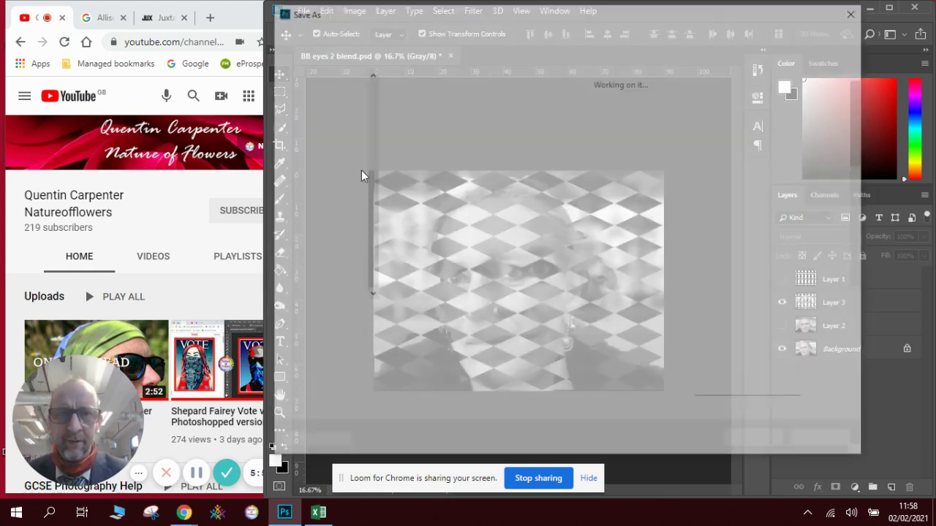
pyautogui.click(435, 317)
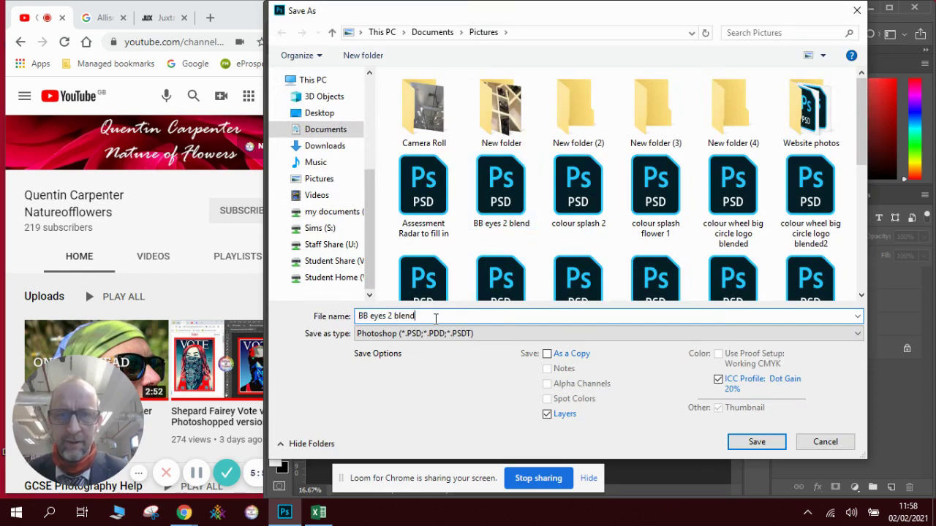
pyautogui.write('bw')
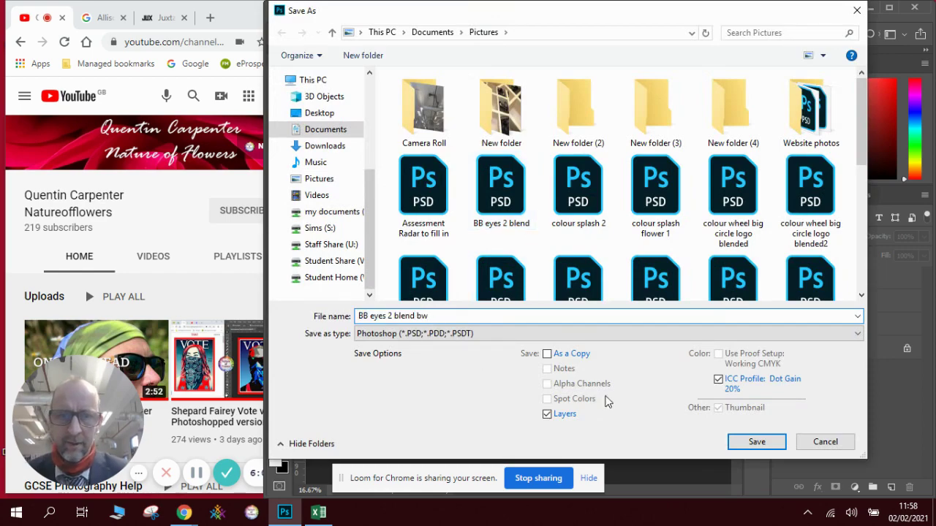
pyautogui.click(736, 442)
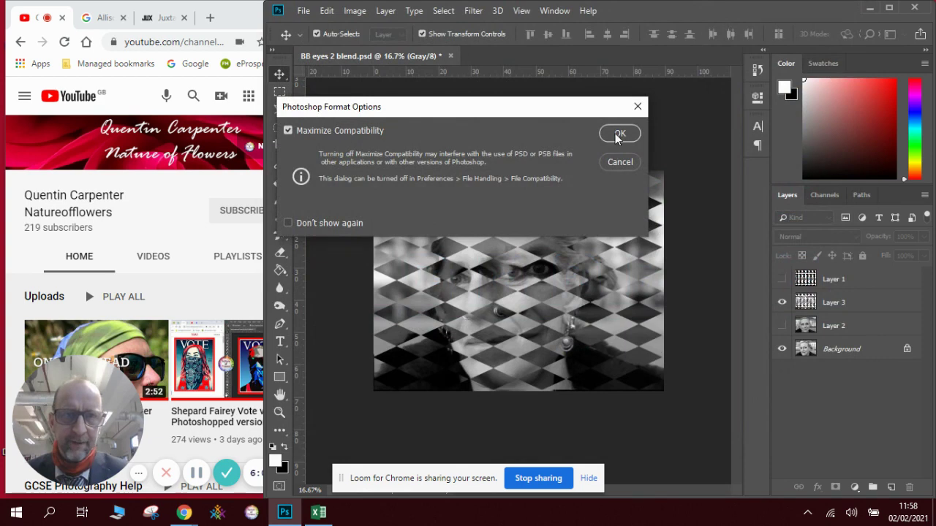
pyautogui.click(619, 133)
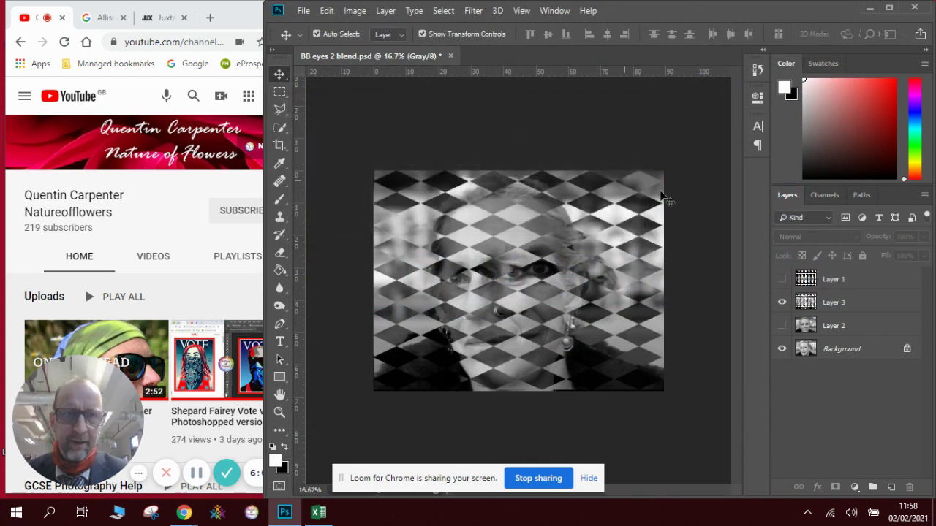
# Step: Hide Layer 3, then show Layer 2 and the diamond pattern on Layer 1, with Layer 1's opacity at 66%
pyautogui.click(781, 302)
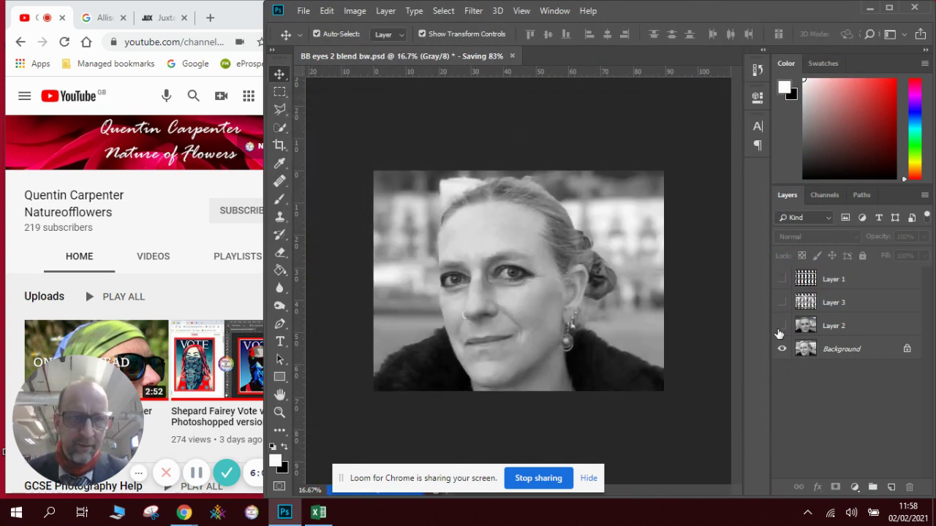
pyautogui.click(781, 326)
pyautogui.click(781, 279)
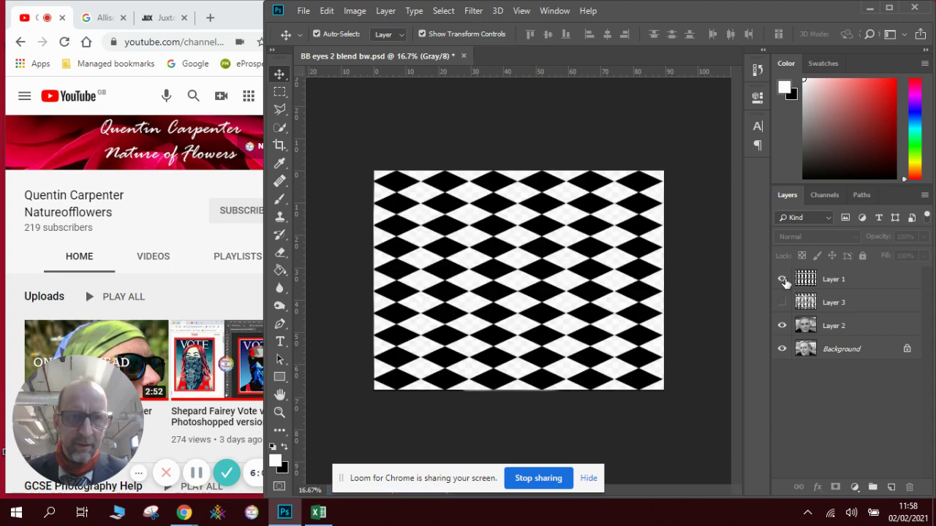
pyautogui.click(854, 281)
pyautogui.click(923, 237)
pyautogui.moveTo(918, 254); pyautogui.dragTo(904, 257)
# Step: Enlarge the diamond pattern on Layer 1 beyond the canvas and position it so each eye sits inside a dark diamond
pyautogui.click(663, 390)
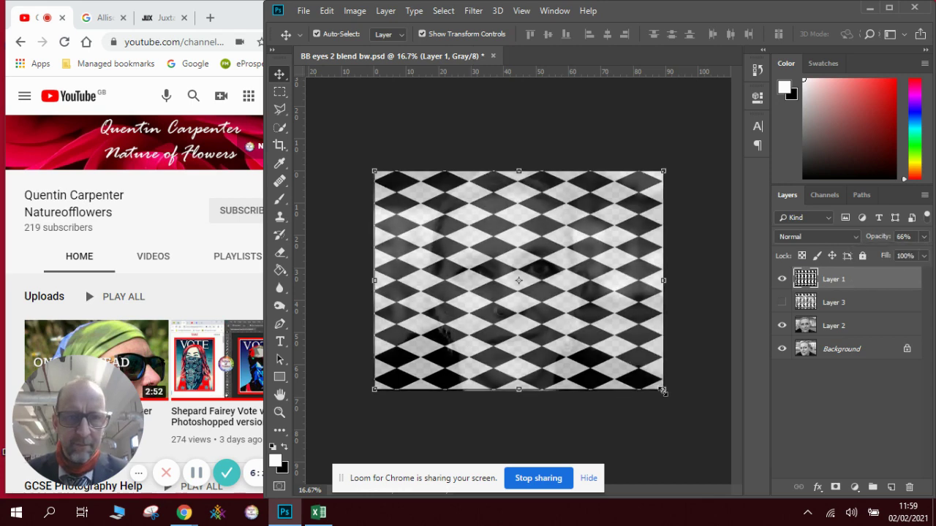
pyautogui.moveTo(663, 390); pyautogui.dragTo(759, 514)
pyautogui.moveTo(588, 345); pyautogui.dragTo(528, 329)
pyautogui.press('Return')
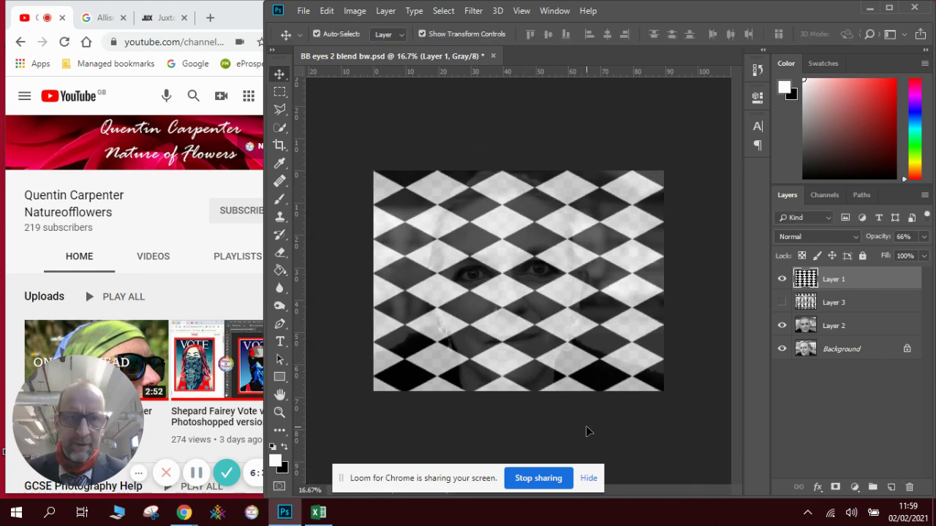
pyautogui.click(588, 431)
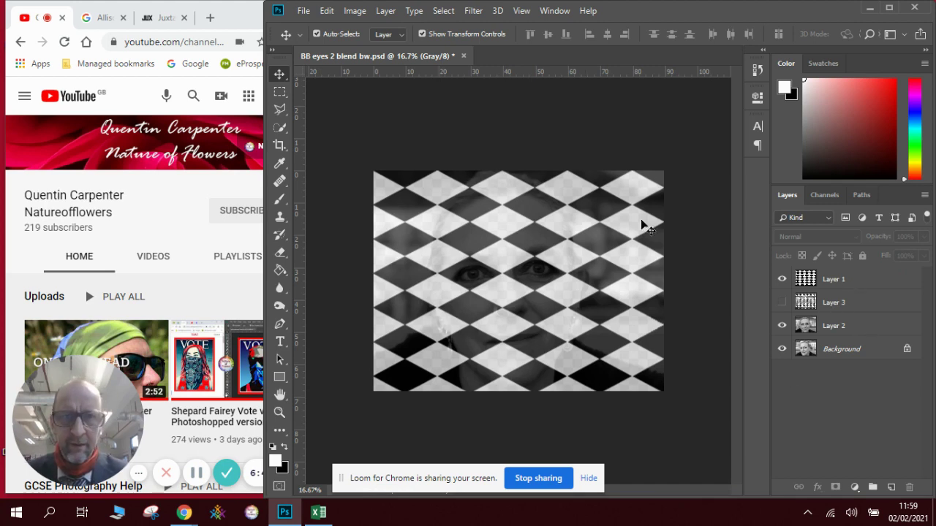
# Step: Select the dark diamonds of Layer 1 with Color Range set to Shadows, fuzziness 26% and range 65
pyautogui.click(443, 11)
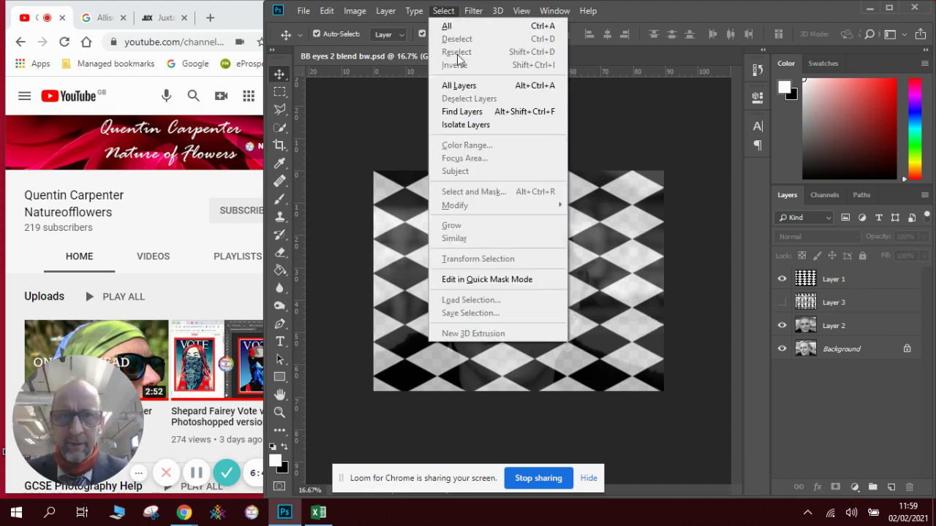
pyautogui.click(389, 126)
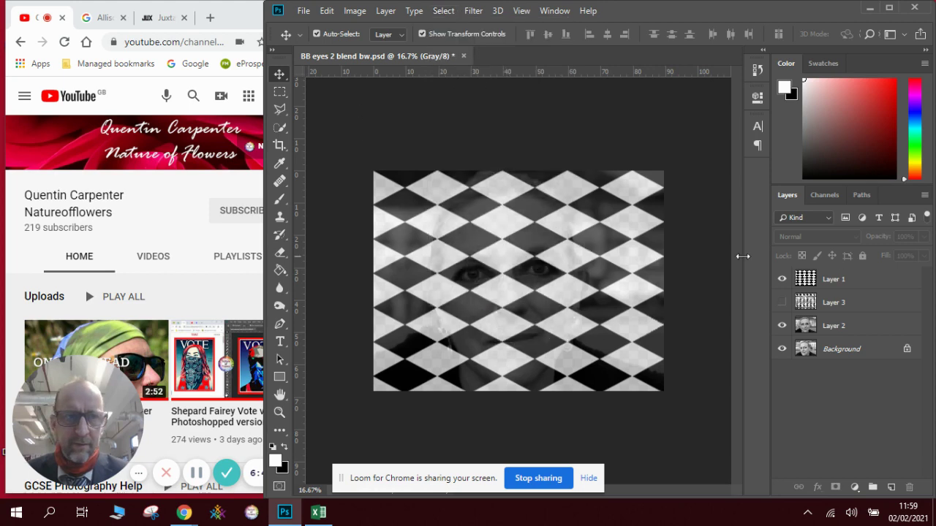
pyautogui.click(841, 275)
pyautogui.click(444, 11)
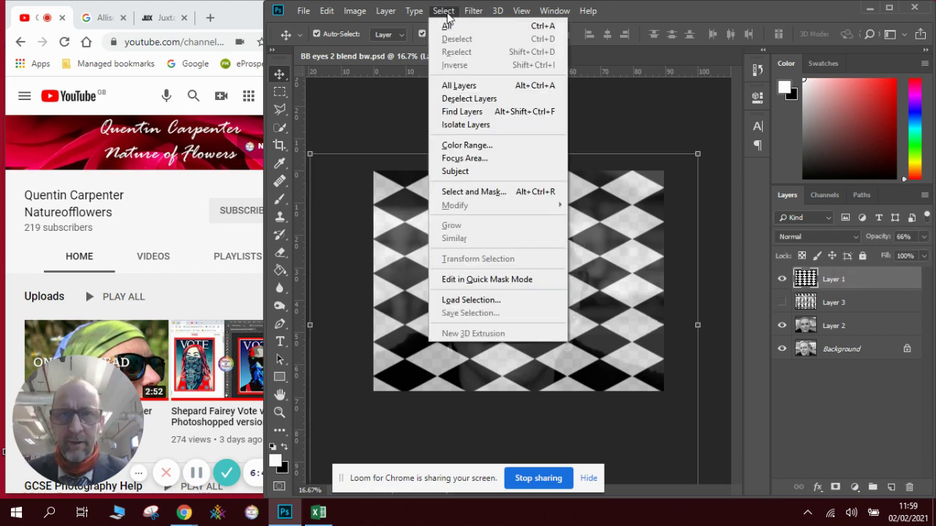
pyautogui.click(486, 146)
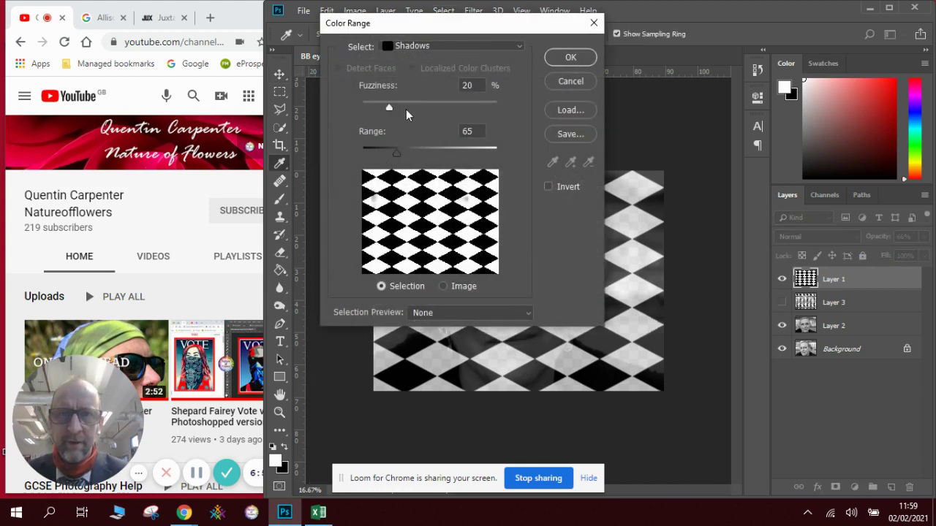
pyautogui.moveTo(385, 113)
pyautogui.mouseDown()
pyautogui.moveTo(365, 111)
pyautogui.moveTo(465, 110)
pyautogui.moveTo(397, 108)
pyautogui.mouseUp()
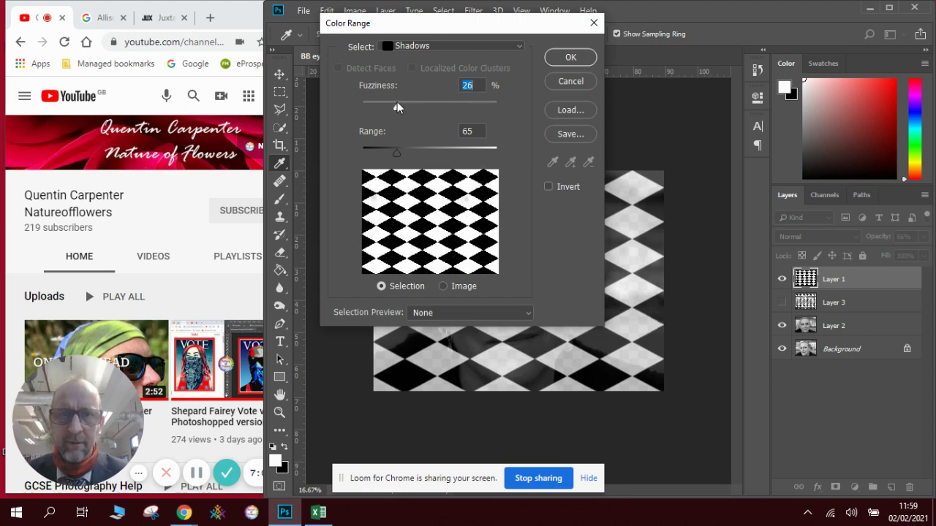
pyautogui.click(559, 63)
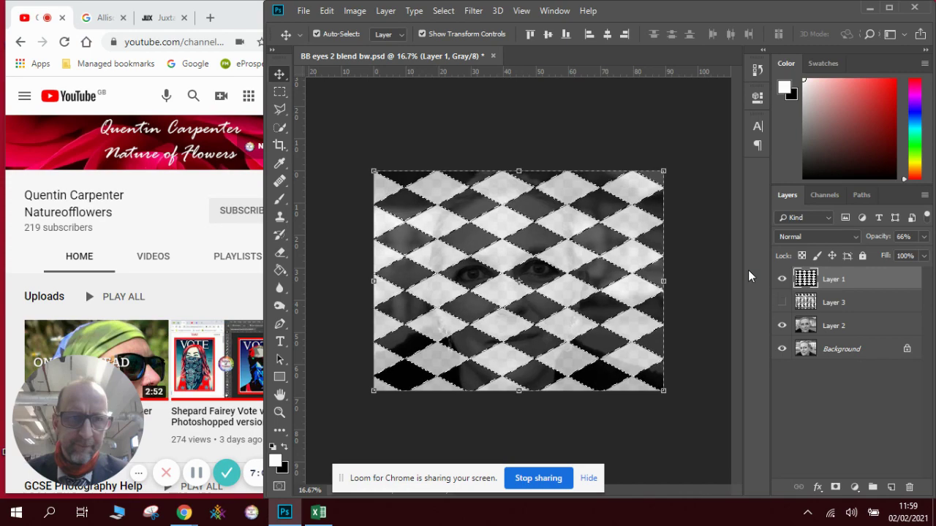
# Step: Hide Layer 1, delete the inverse of the diamond selection from the front-facing portrait on Layer 2, and deselect
pyautogui.click(781, 279)
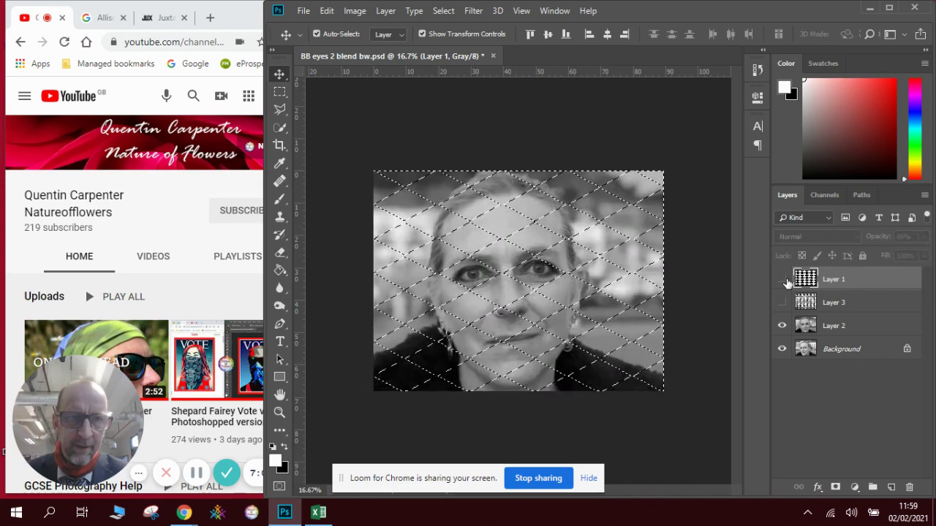
pyautogui.click(848, 329)
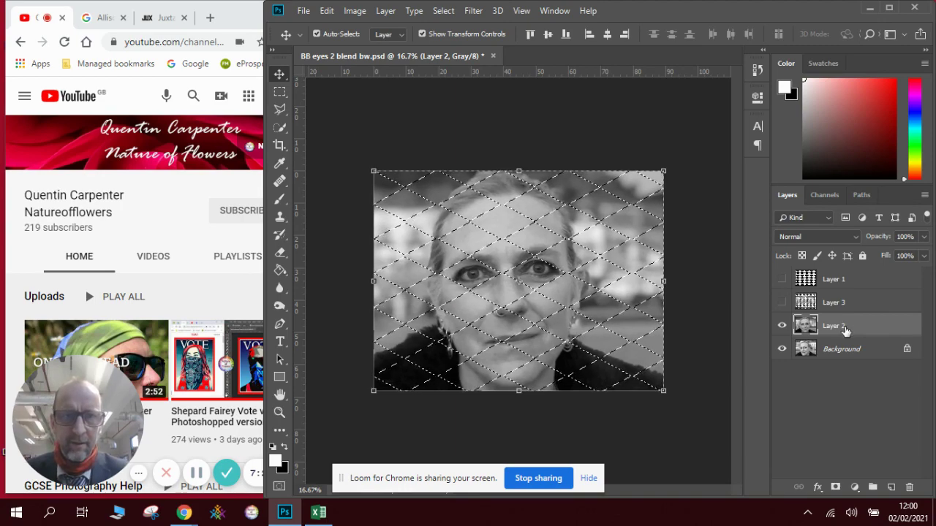
pyautogui.click(444, 11)
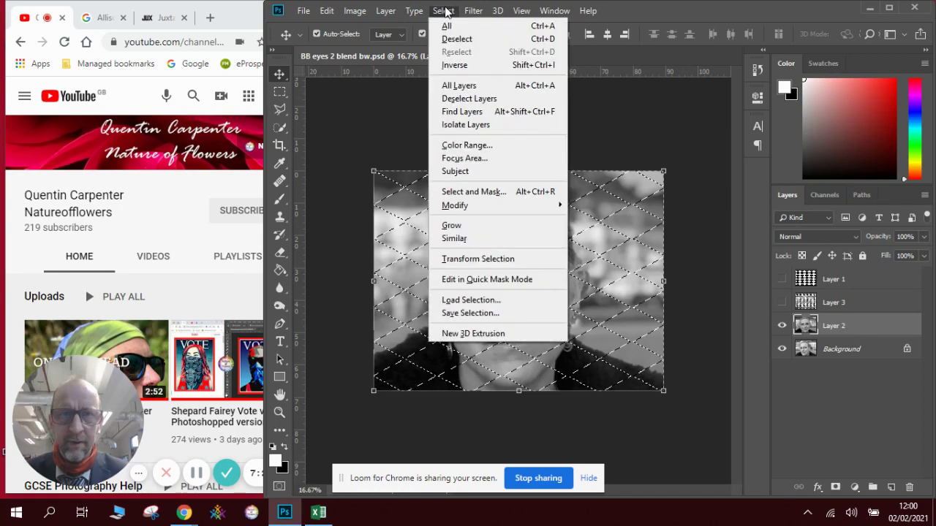
pyautogui.click(475, 65)
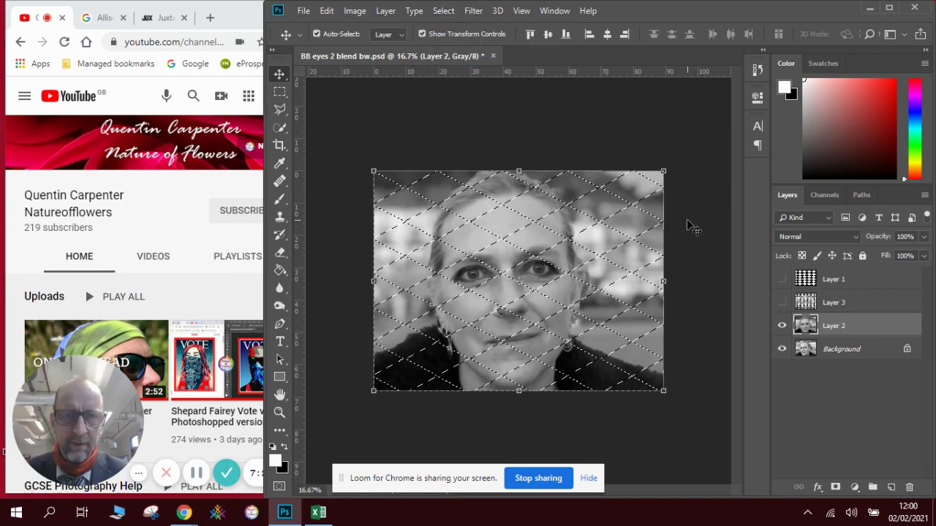
pyautogui.press('Delete')
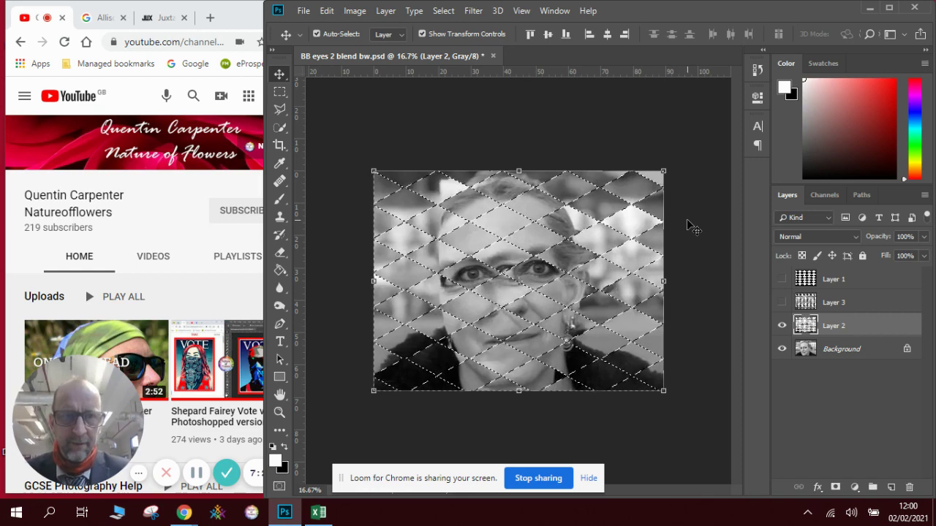
pyautogui.hotkey('ctrl', 'd')
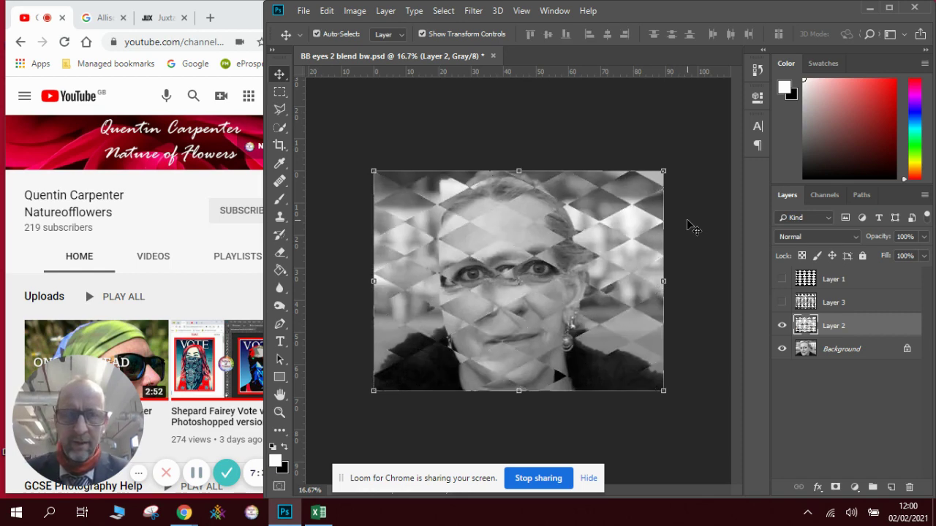
pyautogui.click(686, 219)
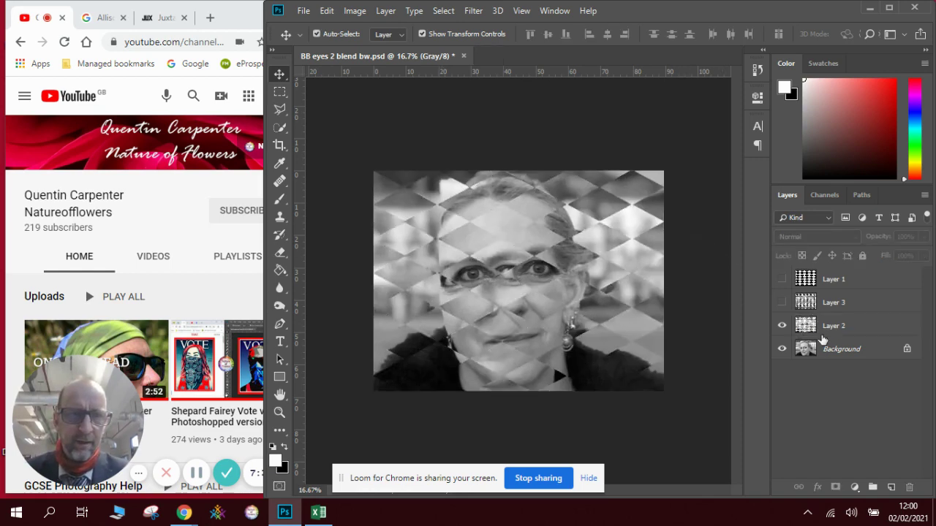
# Step: Apply Brightness/Contrast to the diamond cut-outs on Layer 2 with brightness -64 and contrast 100
pyautogui.click(848, 335)
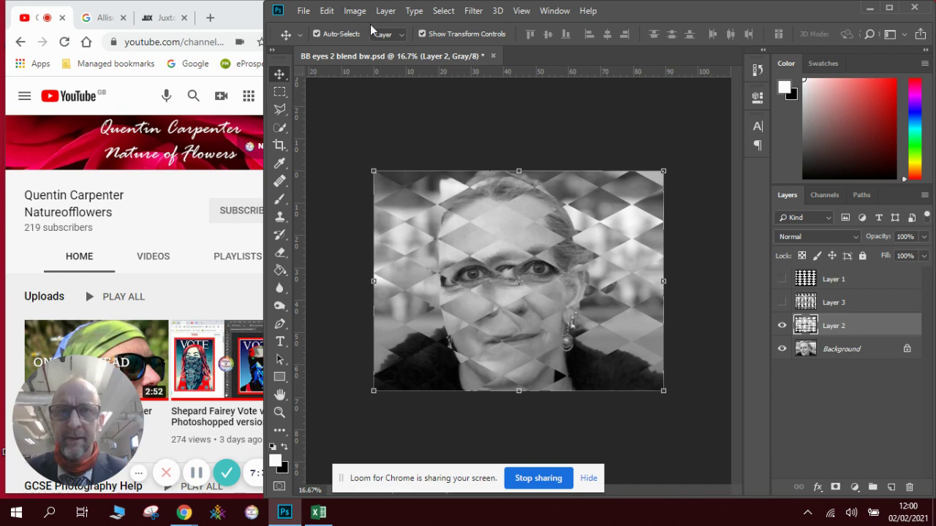
pyautogui.click(355, 10)
pyautogui.moveTo(376, 47)
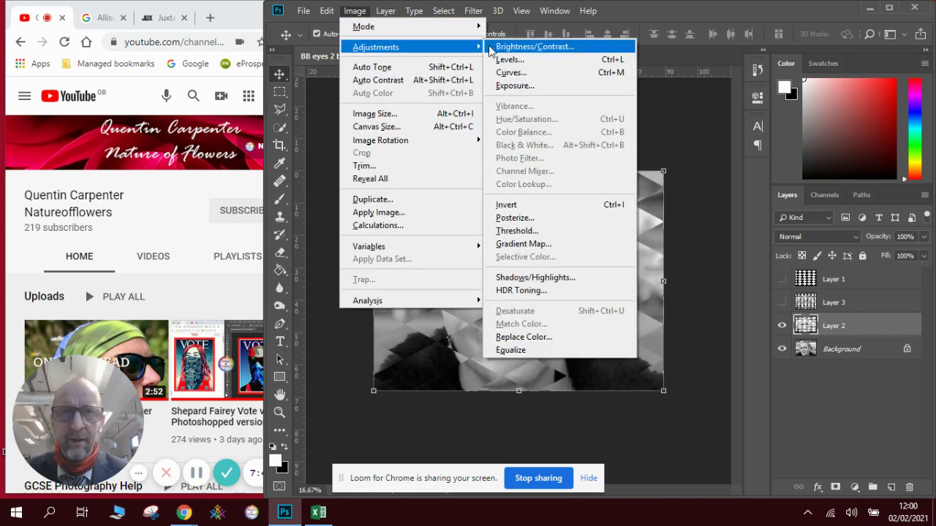
pyautogui.click(545, 42)
pyautogui.press('Tab')
pyautogui.write('100')
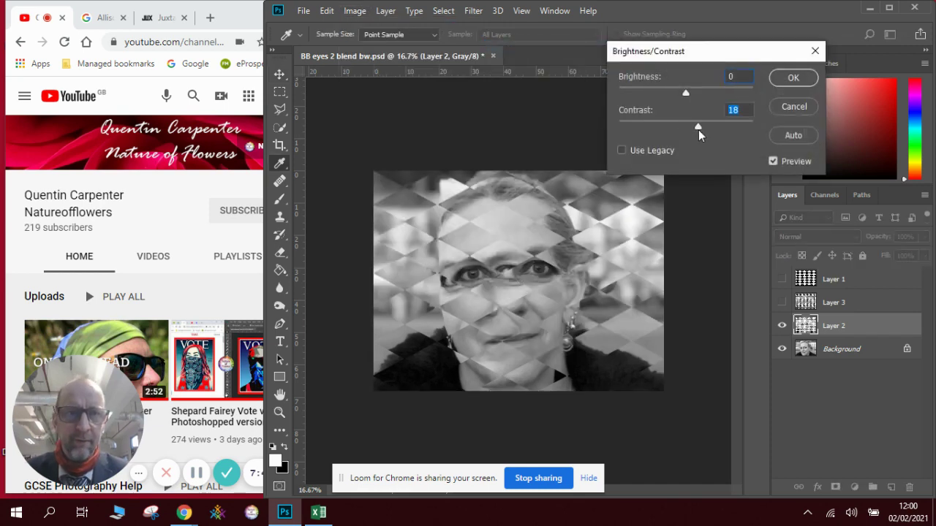
pyautogui.moveTo(698, 86); pyautogui.dragTo(657, 89)
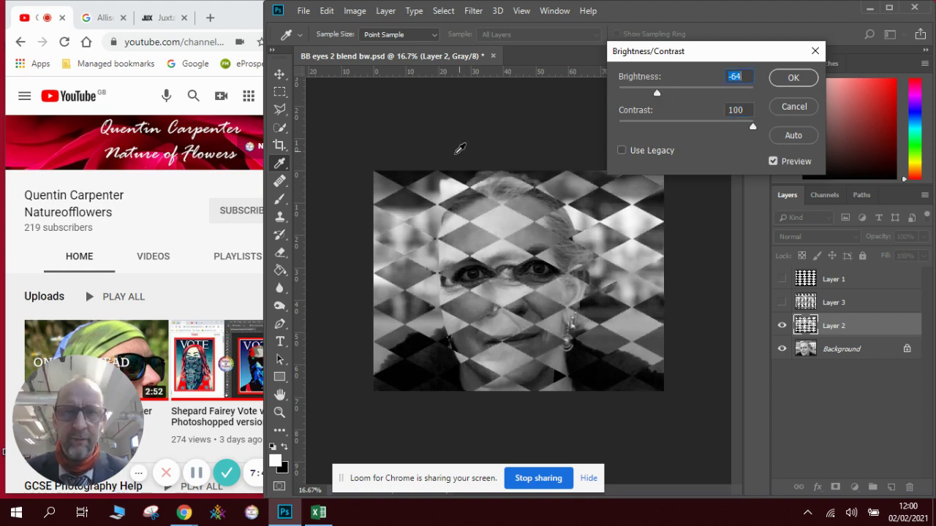
pyautogui.click(794, 78)
pyautogui.press('v')
pyautogui.click(432, 114)
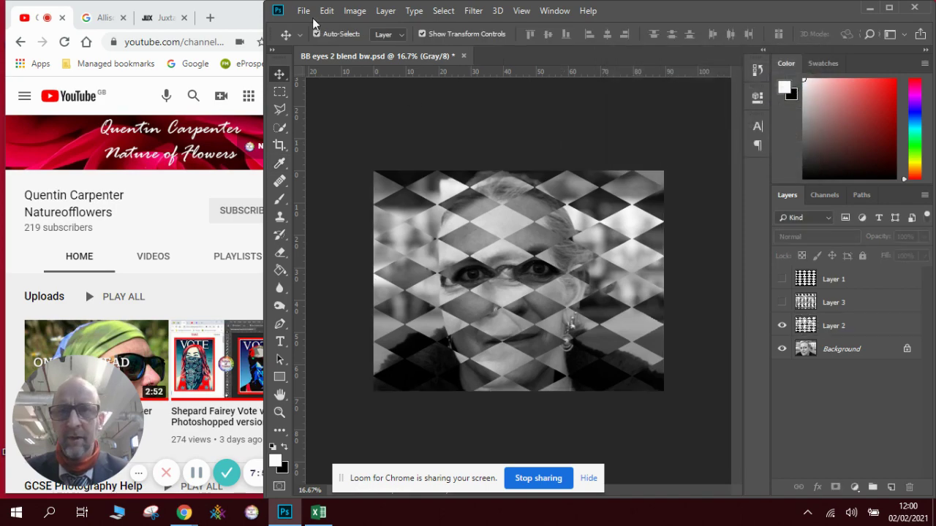
# Step: Save the collage as a separate Photoshop file named BB eyes 2 blend bw 2 in Pictures
pyautogui.click(303, 11)
pyautogui.click(344, 164)
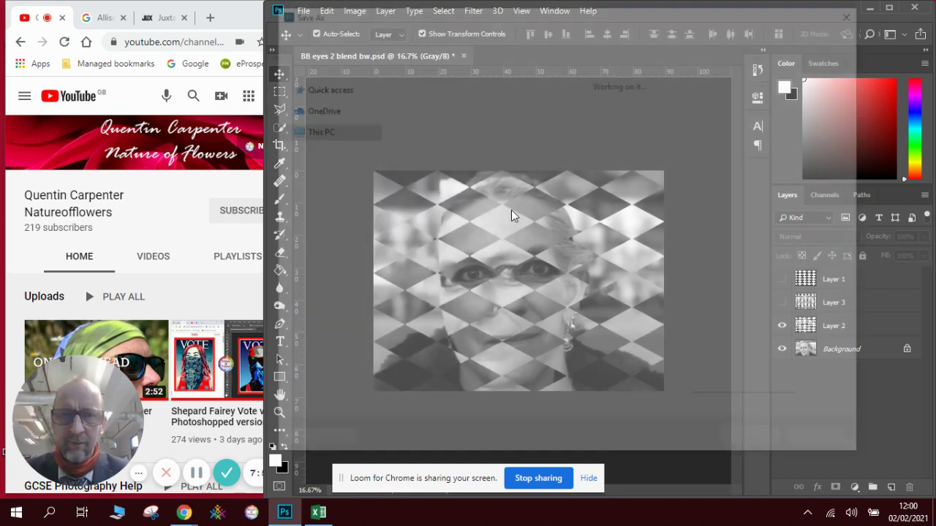
pyautogui.click(446, 315)
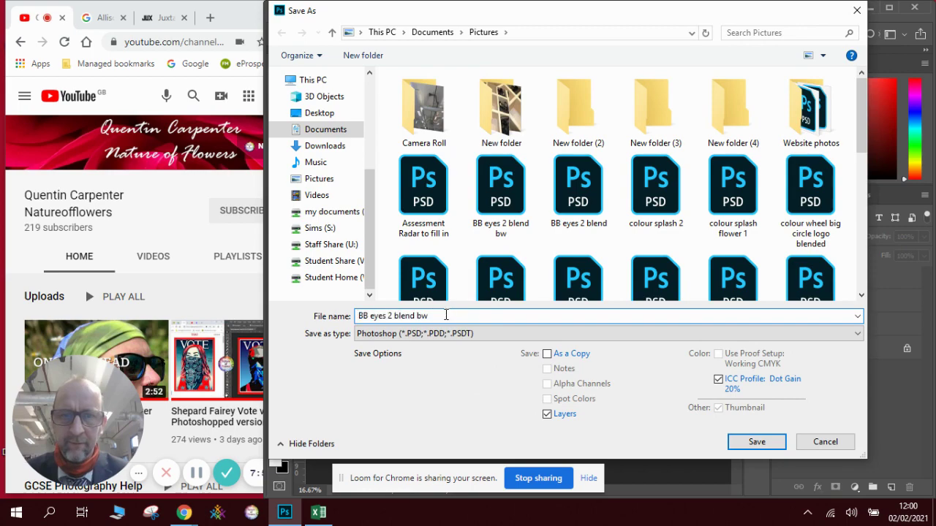
pyautogui.write('2')
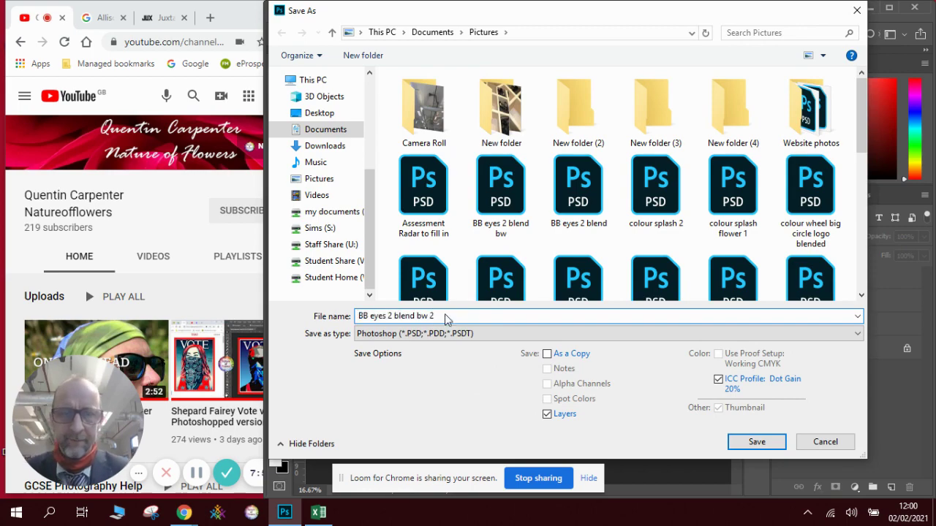
pyautogui.press('Return')
pyautogui.click(613, 140)
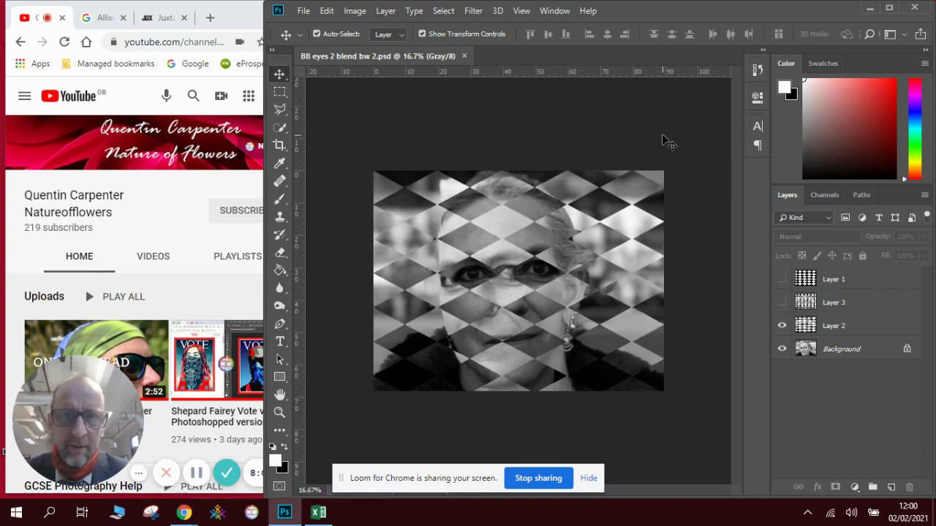
# Step: Open BB eyes 2 blend bw.psd and tile both collages horizontally to compare them
pyautogui.click(303, 11)
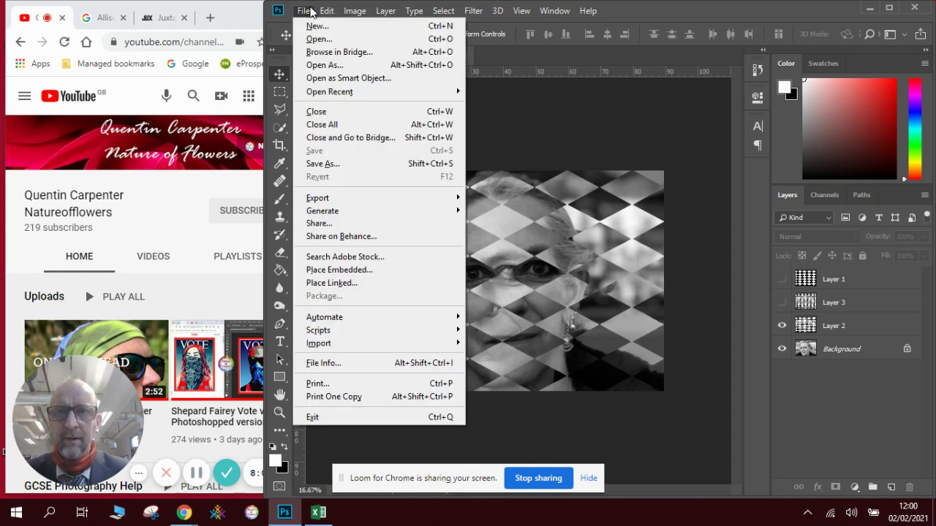
pyautogui.click(327, 38)
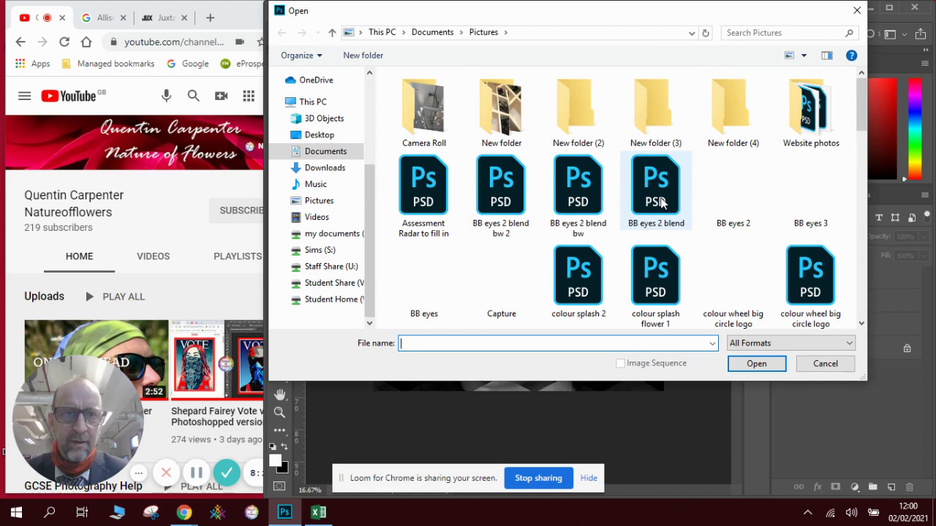
pyautogui.doubleClick(571, 182)
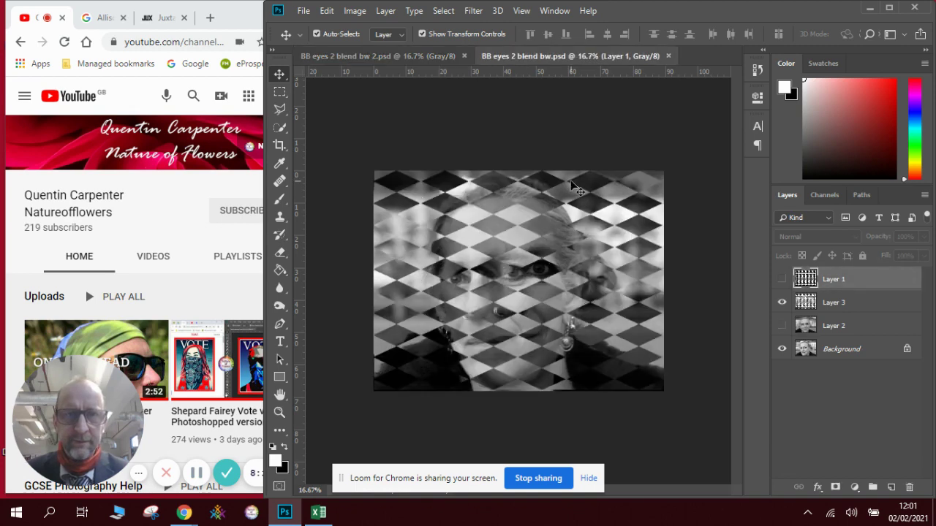
pyautogui.click(528, 12)
pyautogui.moveTo(552, 11)
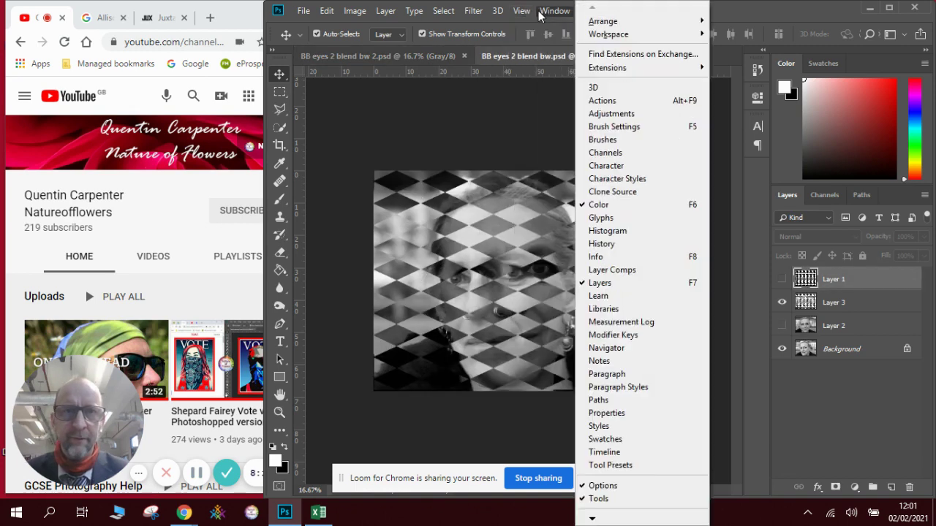
pyautogui.moveTo(605, 28)
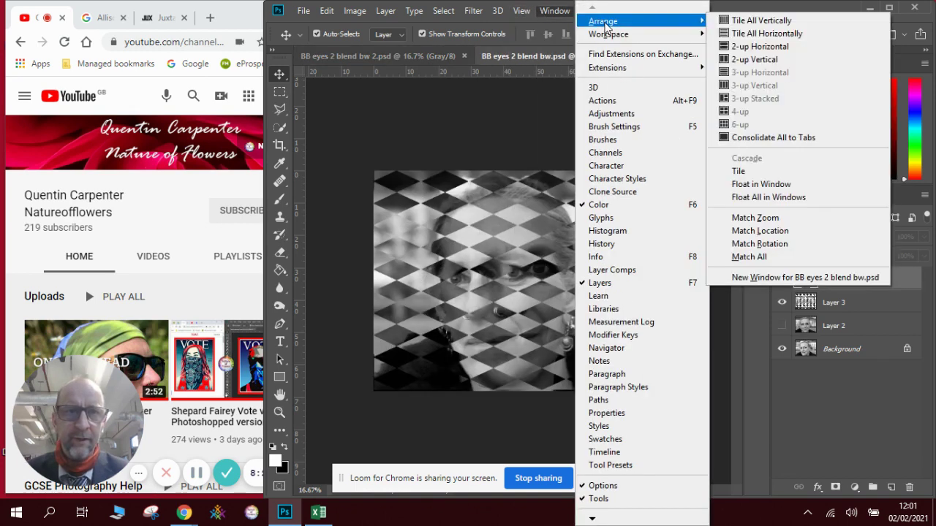
pyautogui.click(770, 42)
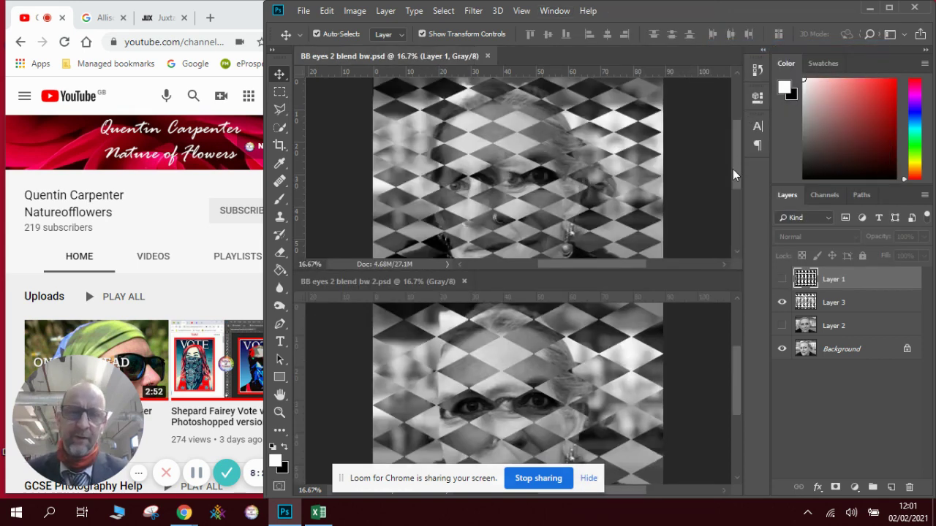
pyautogui.click(588, 478)
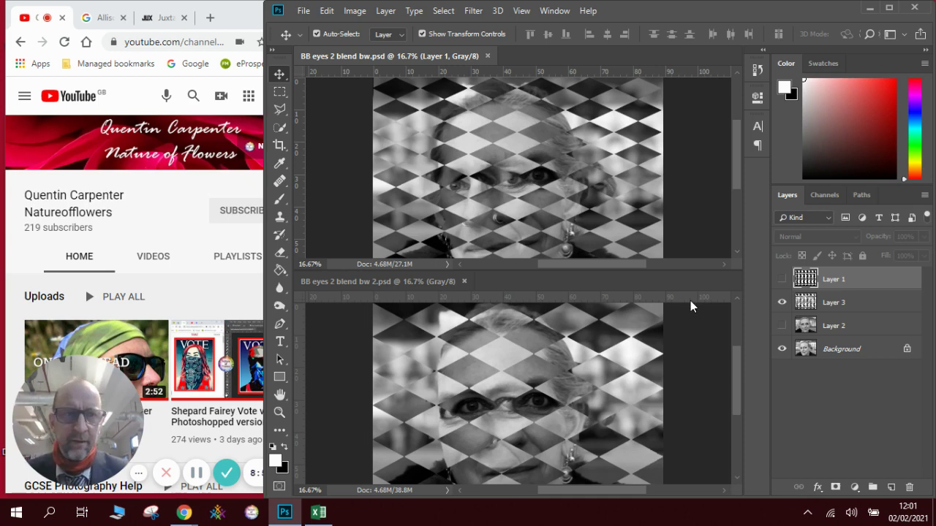
# Step: In BB eyes 2 blend bw.psd, hide Layer 3 and show Layer 2, and close BB eyes 2 blend bw 2.psd
pyautogui.click(781, 302)
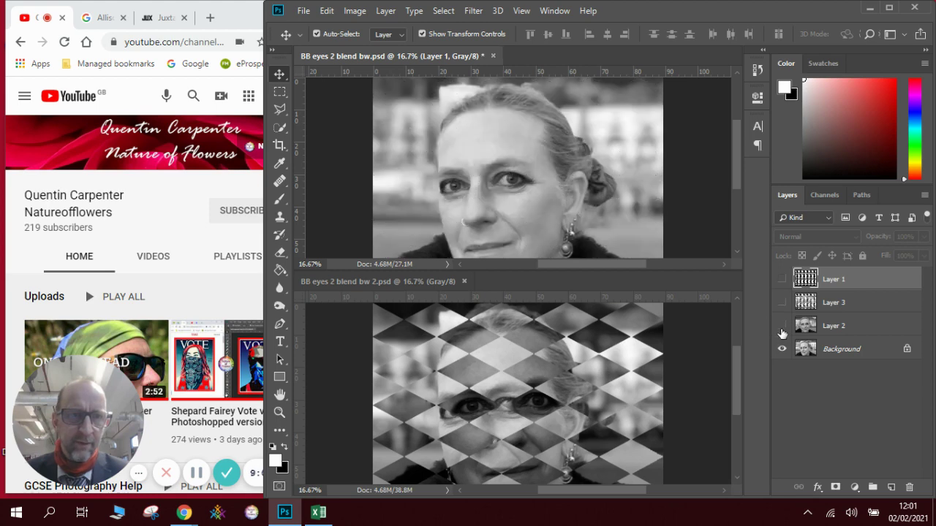
pyautogui.click(782, 326)
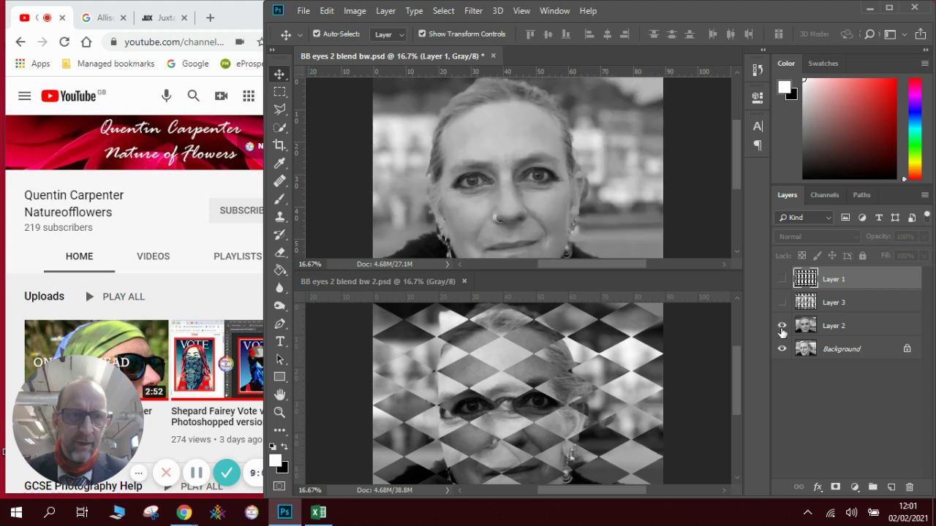
pyautogui.click(782, 280)
pyautogui.click(781, 280)
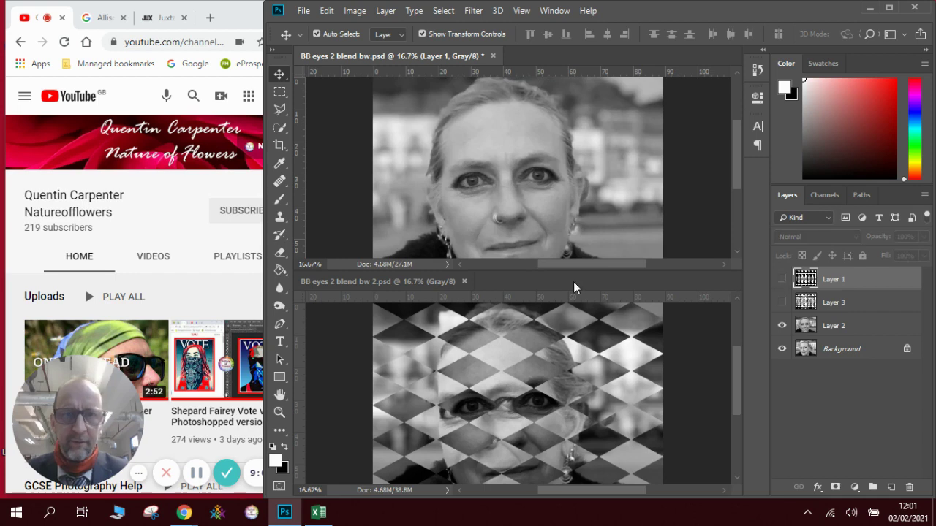
pyautogui.click(463, 282)
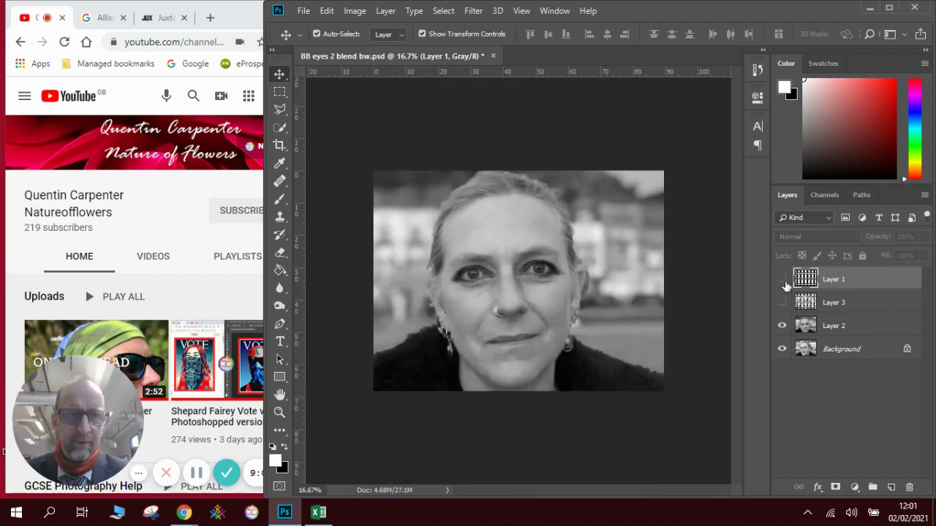
# Step: Show the diamond pattern on Layer 1 and set its opacity to 74%
pyautogui.click(781, 280)
pyautogui.click(840, 320)
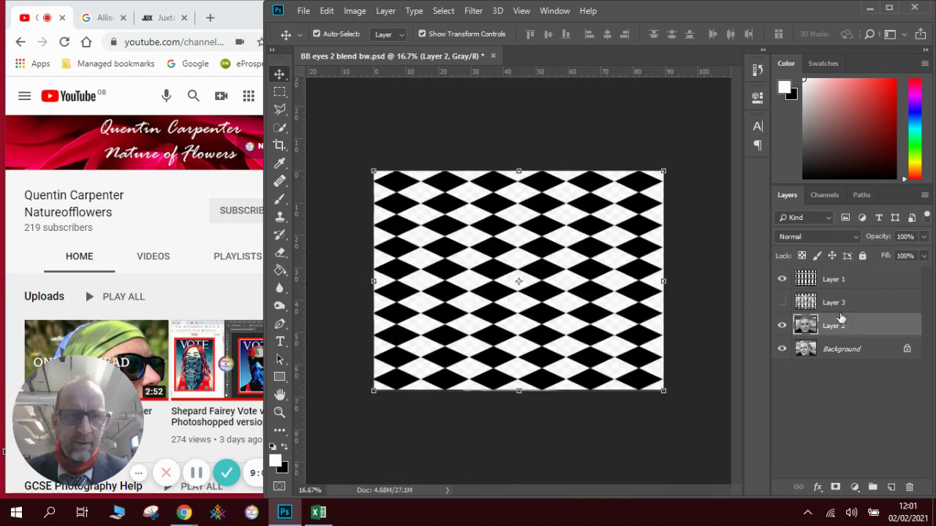
pyautogui.click(836, 278)
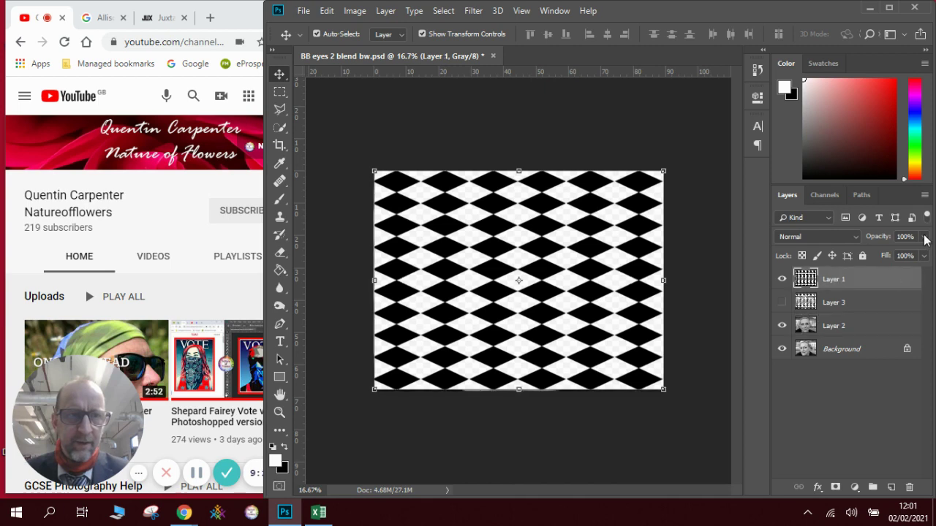
pyautogui.moveTo(926, 237); pyautogui.dragTo(907, 254)
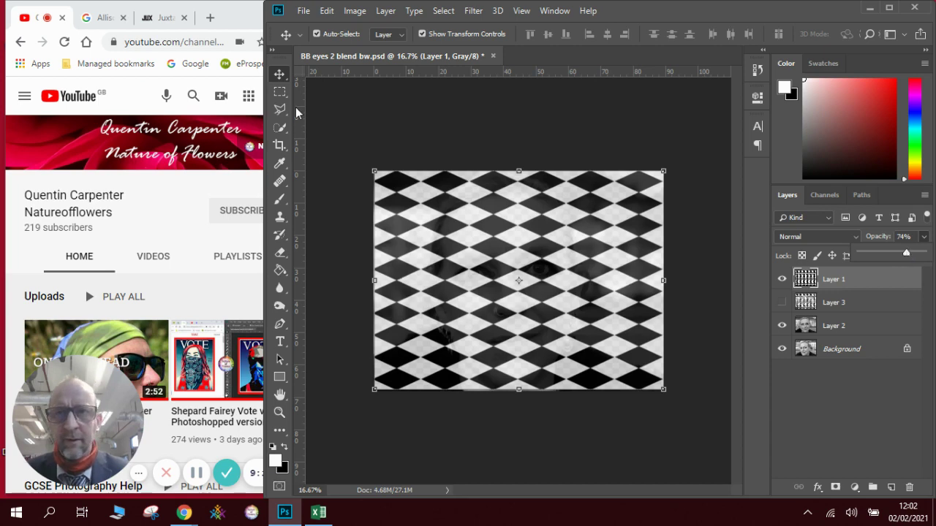
# Step: Select the dark diamonds of Layer 1 using Color Range on Shadows with fuzziness 26% and range 65
pyautogui.click(443, 11)
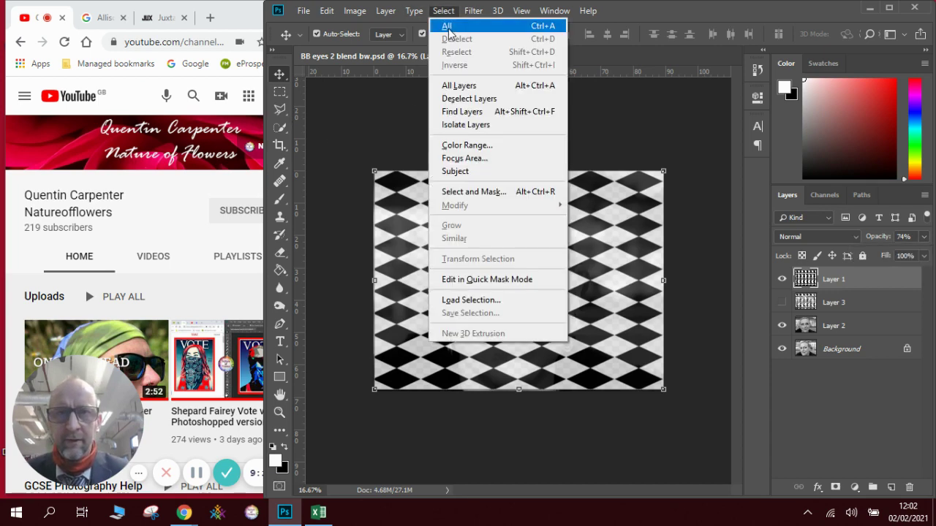
pyautogui.click(456, 146)
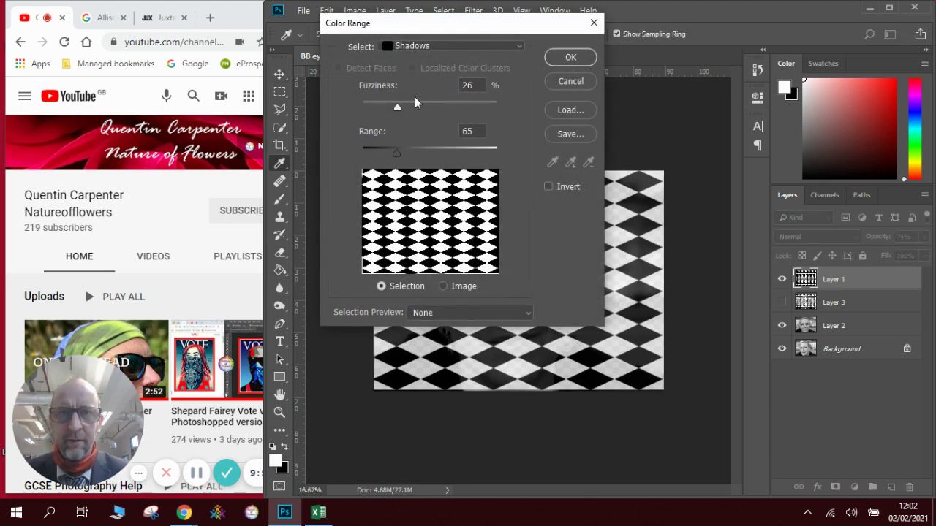
pyautogui.click(561, 59)
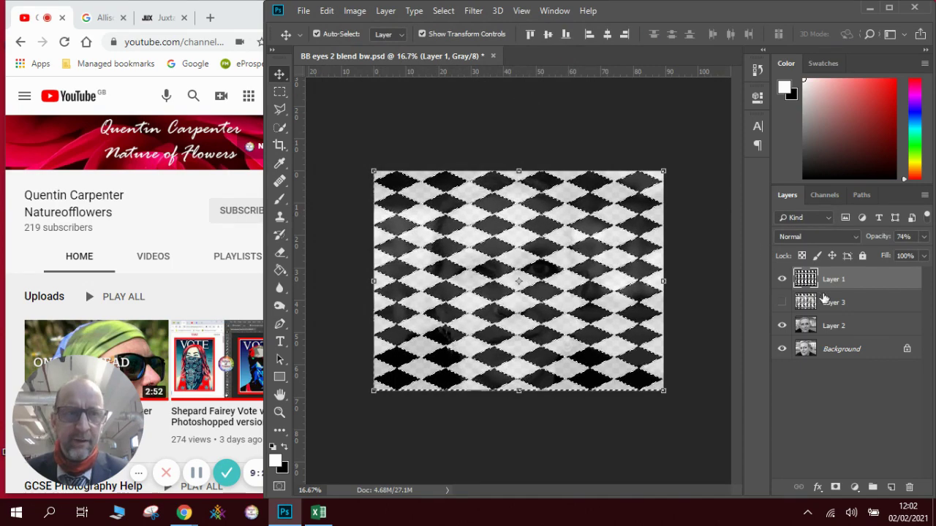
# Step: Copy the selected diamonds from the front-facing portrait on Layer 2 and paste them as a new layer
pyautogui.click(805, 325)
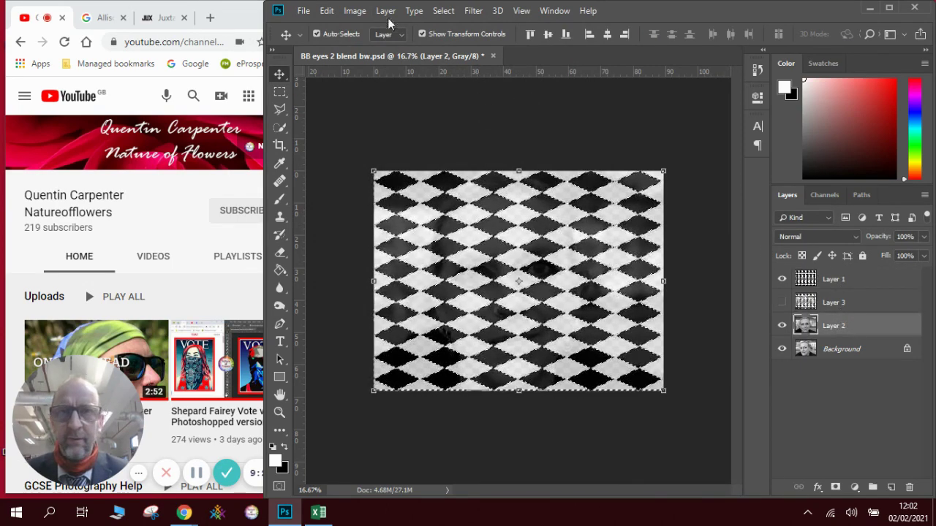
pyautogui.click(331, 10)
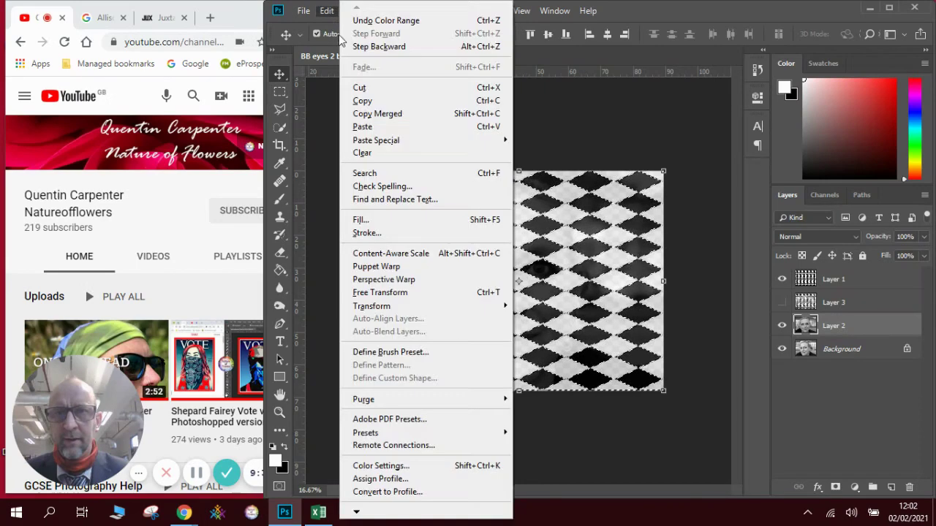
pyautogui.click(362, 100)
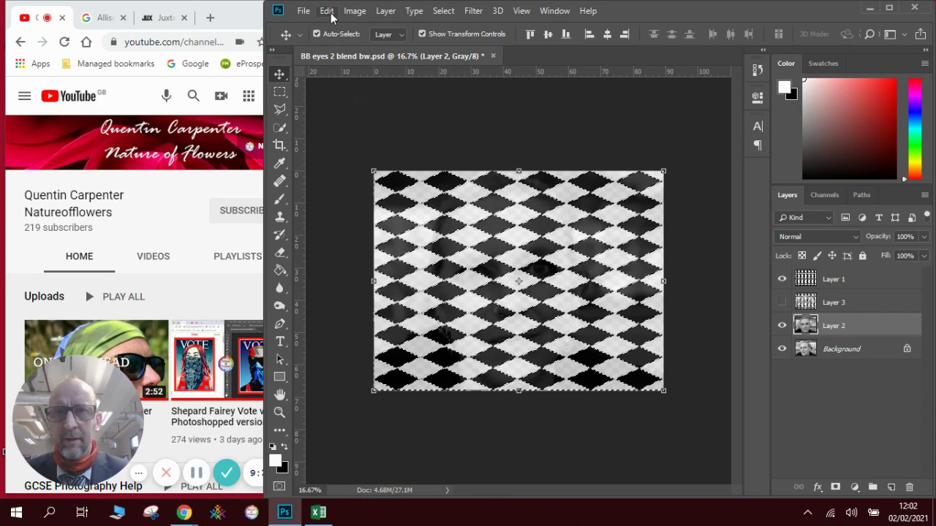
pyautogui.click(330, 11)
pyautogui.click(347, 128)
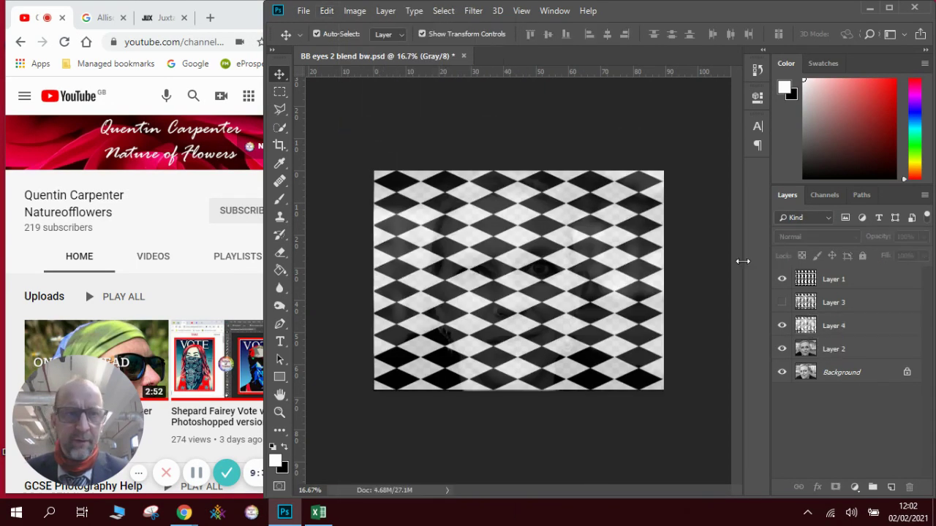
# Step: Hide Layer 2 and the diamond pattern on Layer 1 to reveal the collage, and switch to the YouTube page in Chrome
pyautogui.click(782, 349)
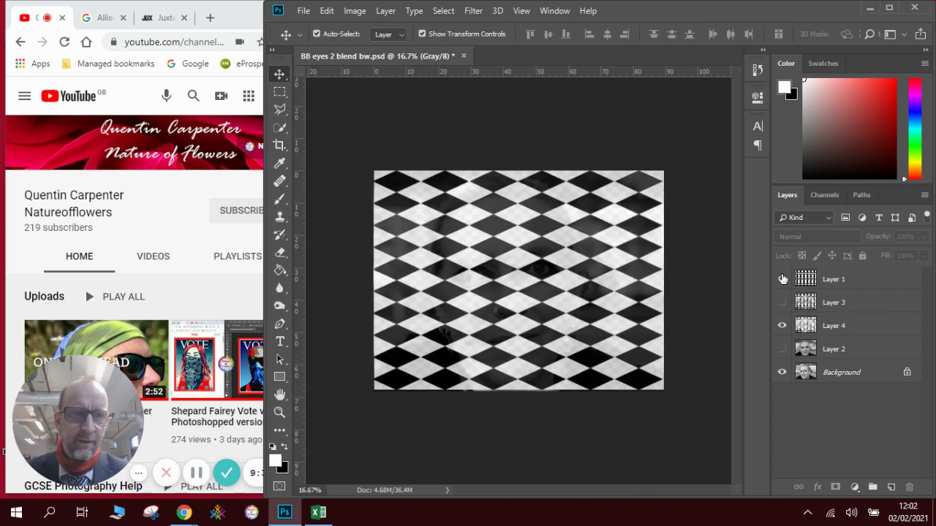
pyautogui.click(782, 279)
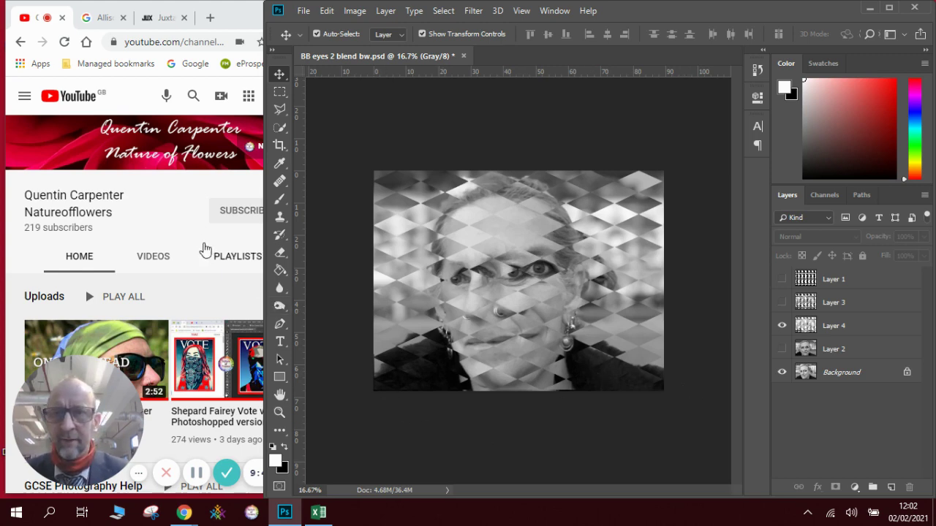
pyautogui.click(184, 215)
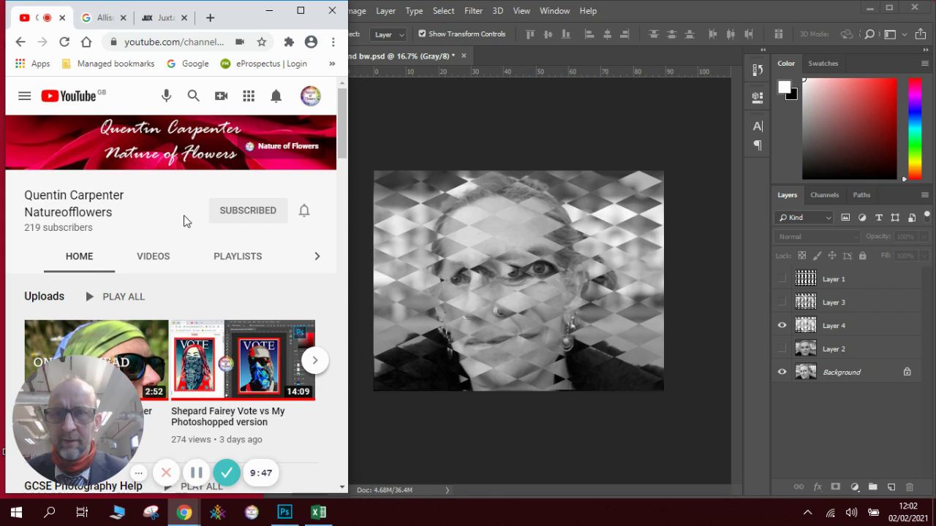